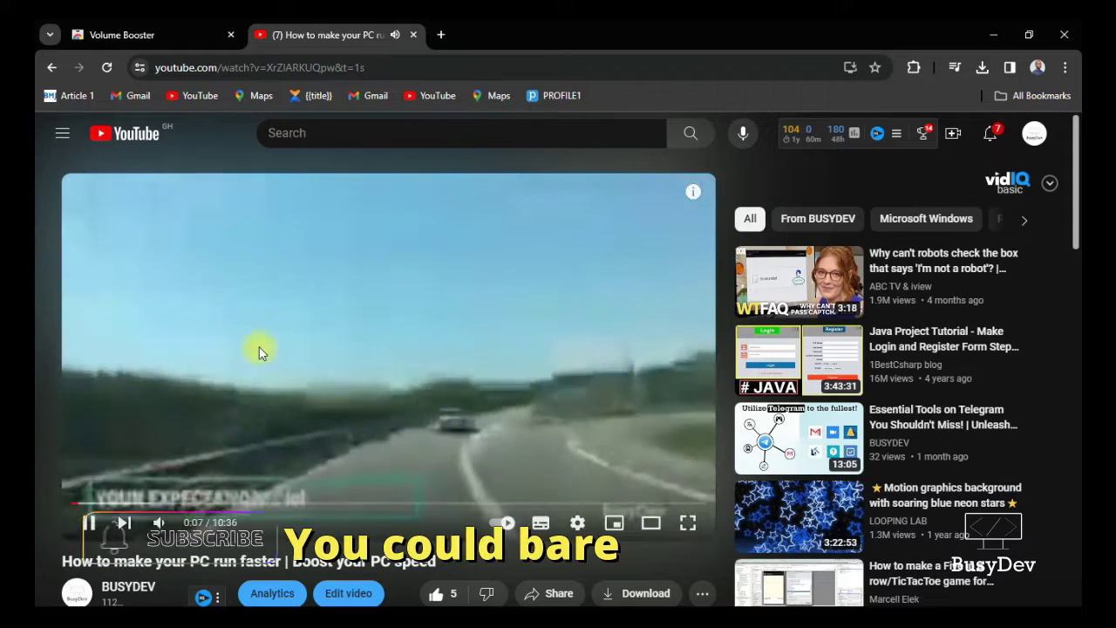
# Pause and resume the playing YouTube video.
pyautogui.click(272, 347)
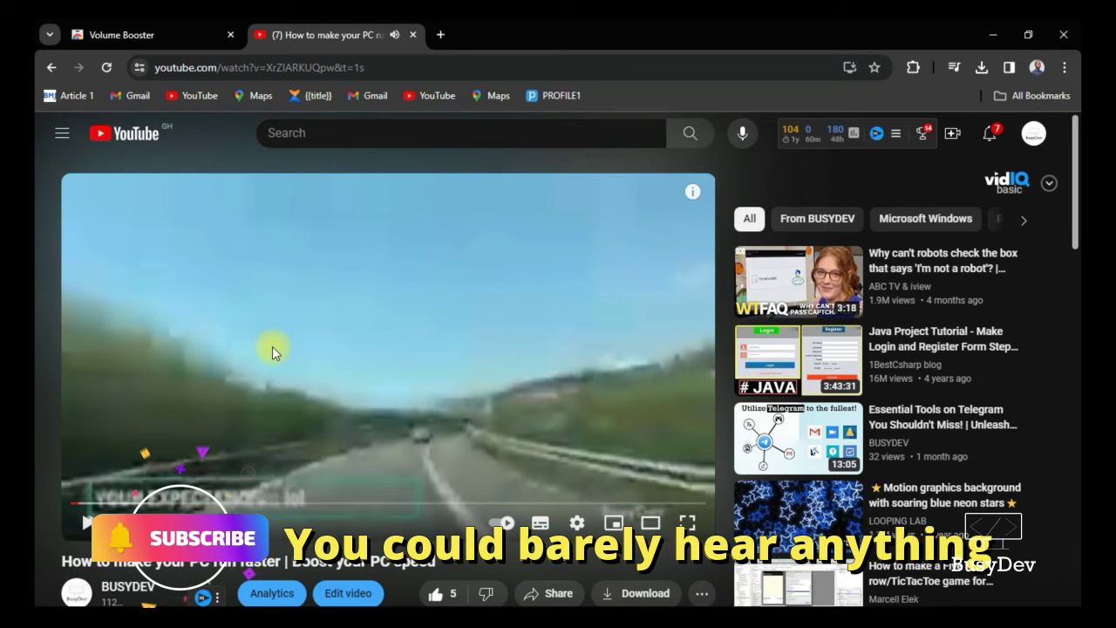
pyautogui.click(273, 347)
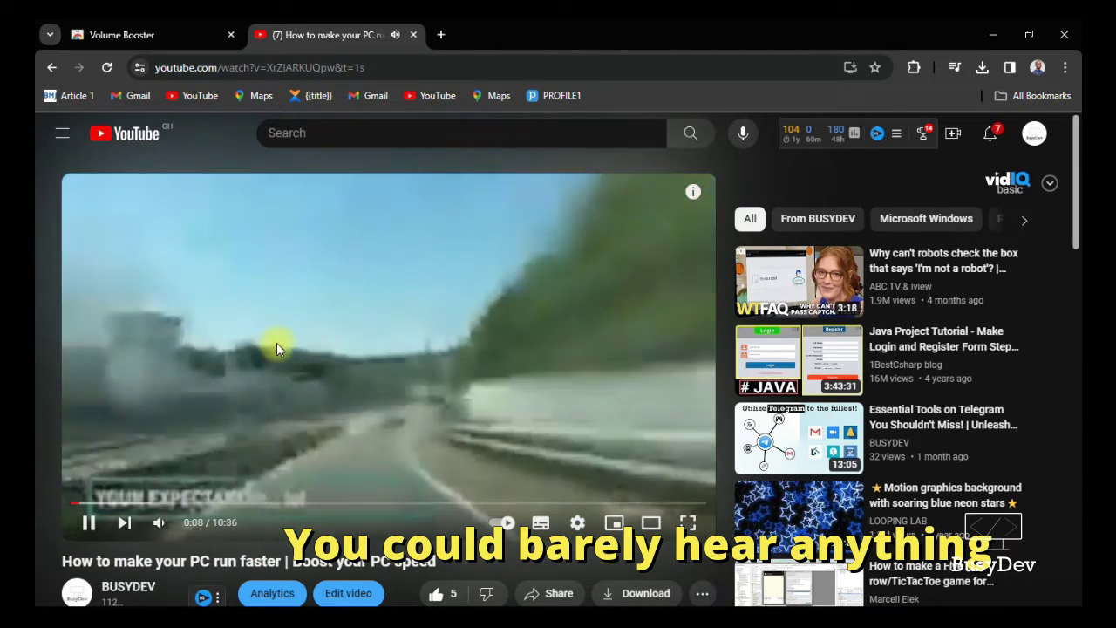
pyautogui.scroll(-4, 366, 392)
pyautogui.scroll(4, 441, 381)
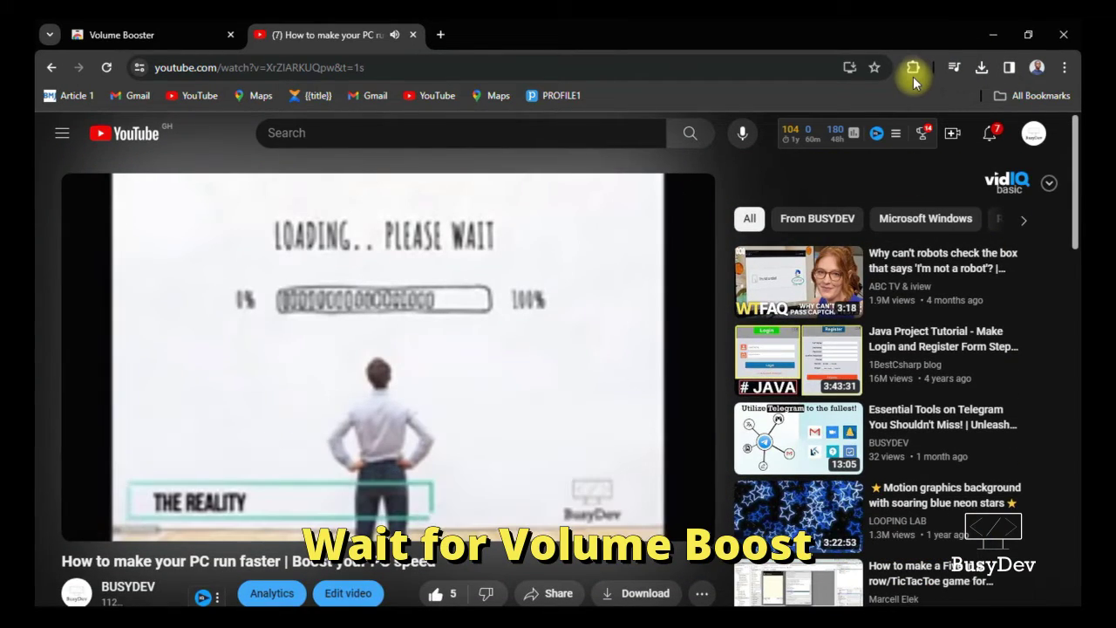
# Raise the Volume Booster slider to amplify the video's sound, then close its popup.
pyautogui.click(914, 70)
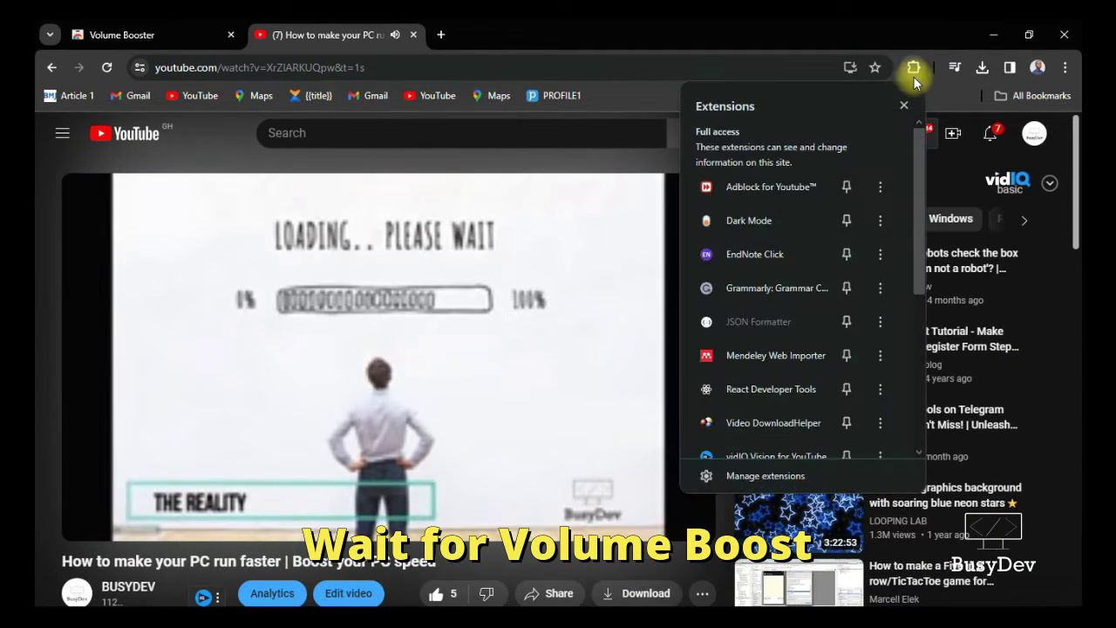
pyautogui.scroll(-3, 780, 275)
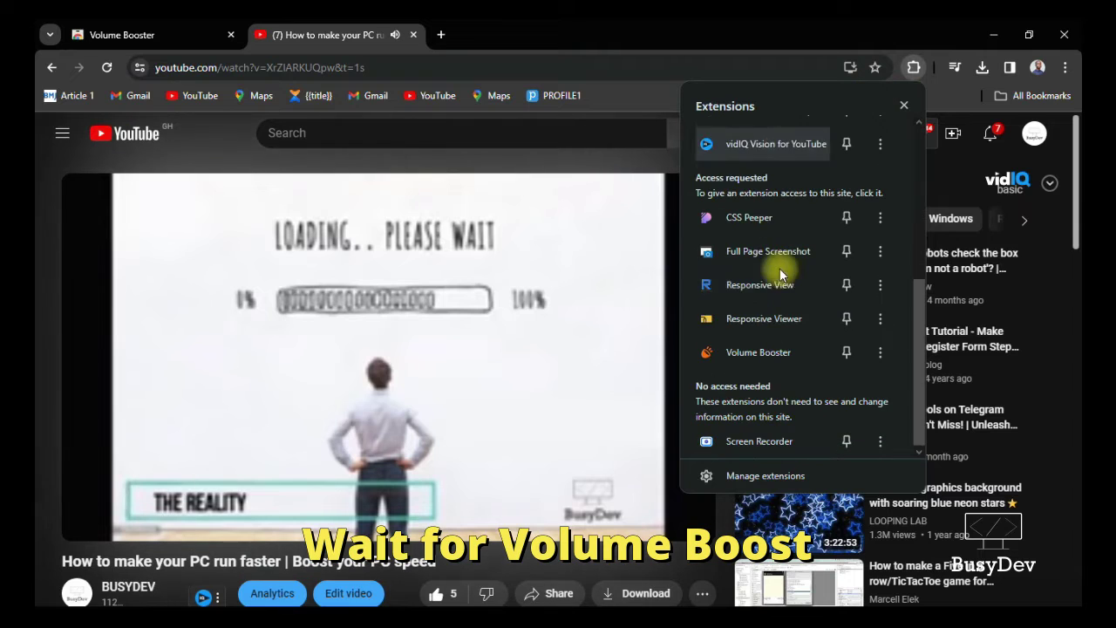
pyautogui.click(759, 353)
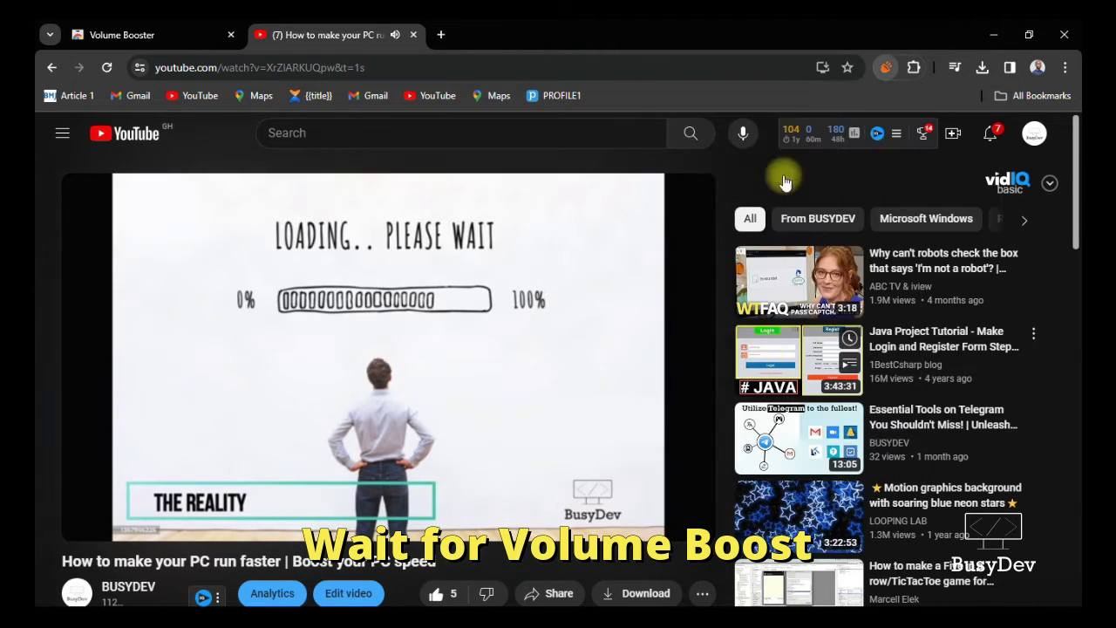
pyautogui.moveTo(776, 96)
pyautogui.mouseDown()
pyautogui.moveTo(843, 97)
pyautogui.moveTo(767, 98)
pyautogui.moveTo(802, 98)
pyautogui.moveTo(792, 96)
pyautogui.mouseUp()
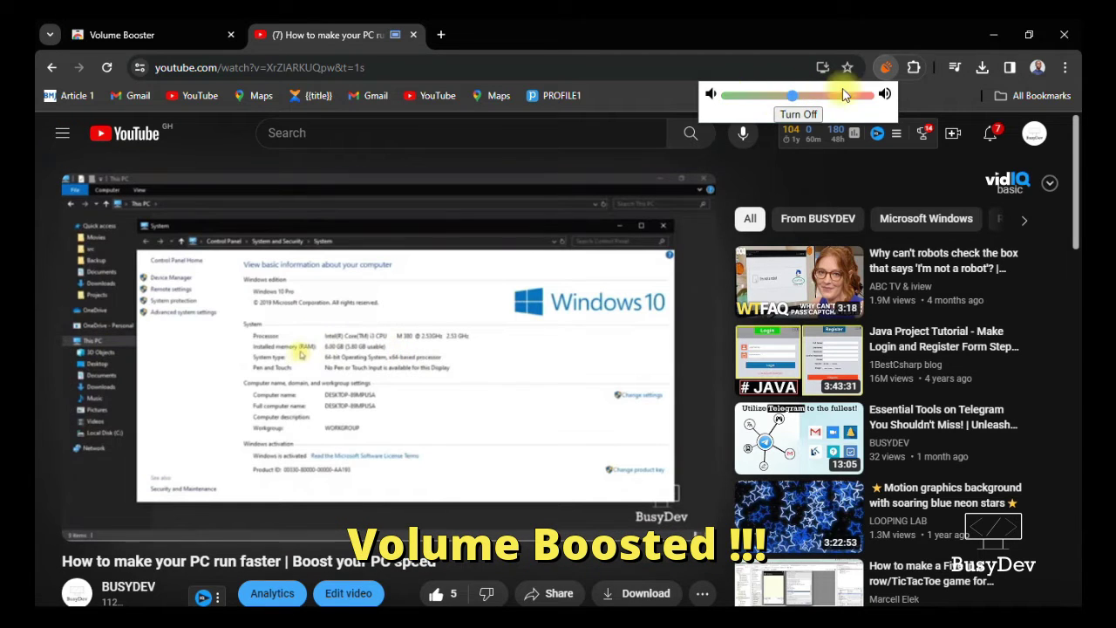
pyautogui.click(854, 28)
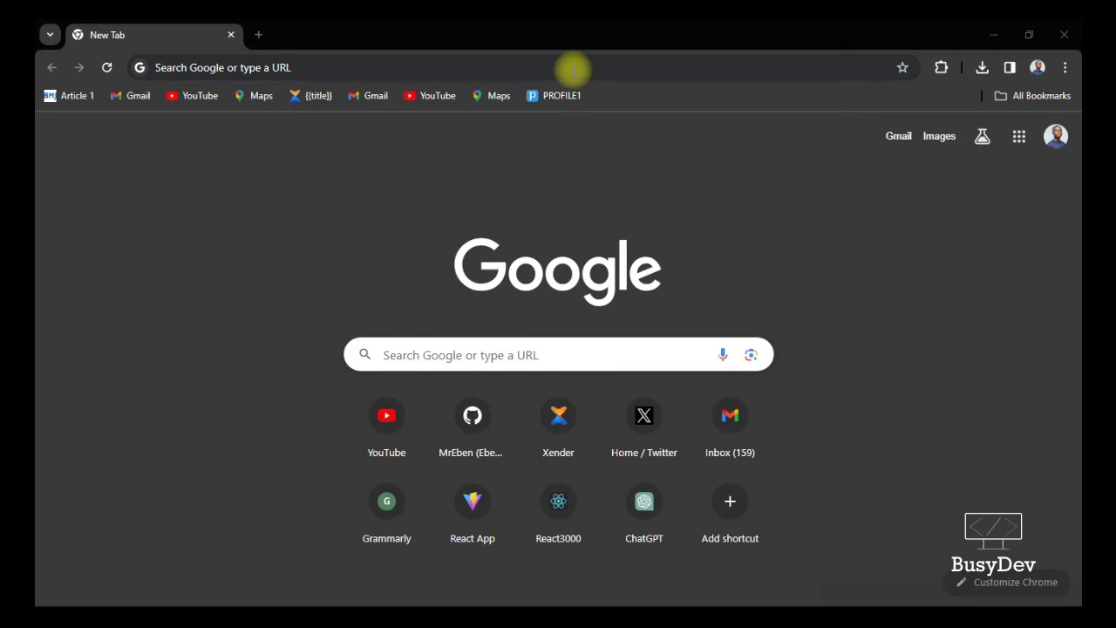
# Search Google for 'volume booster chrome web store' from the address bar.
pyautogui.click(573, 70)
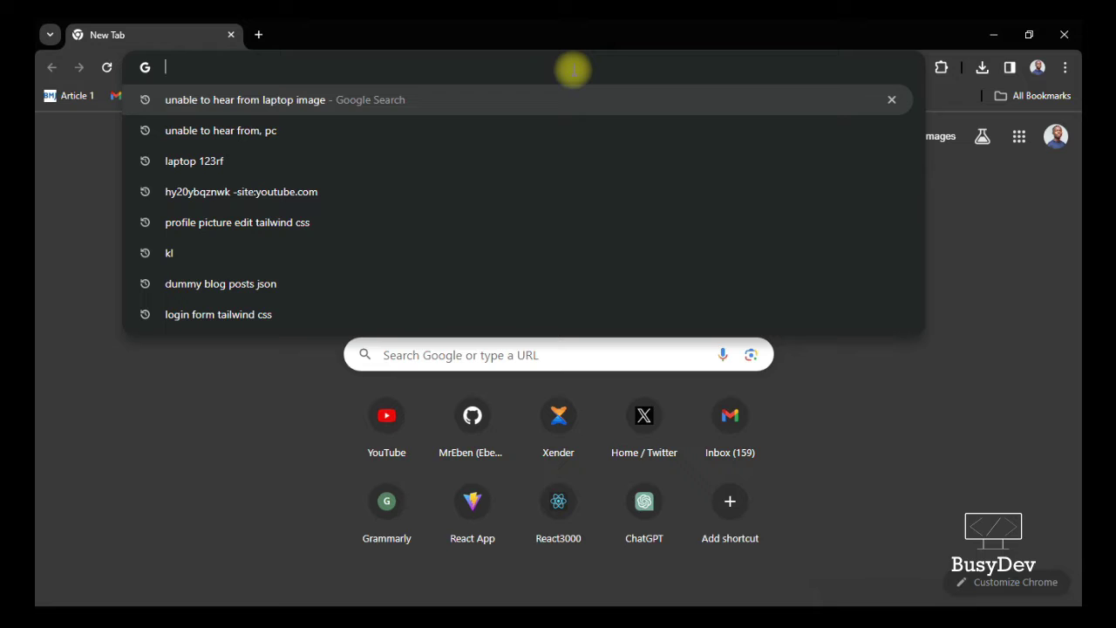
pyautogui.write('vol')
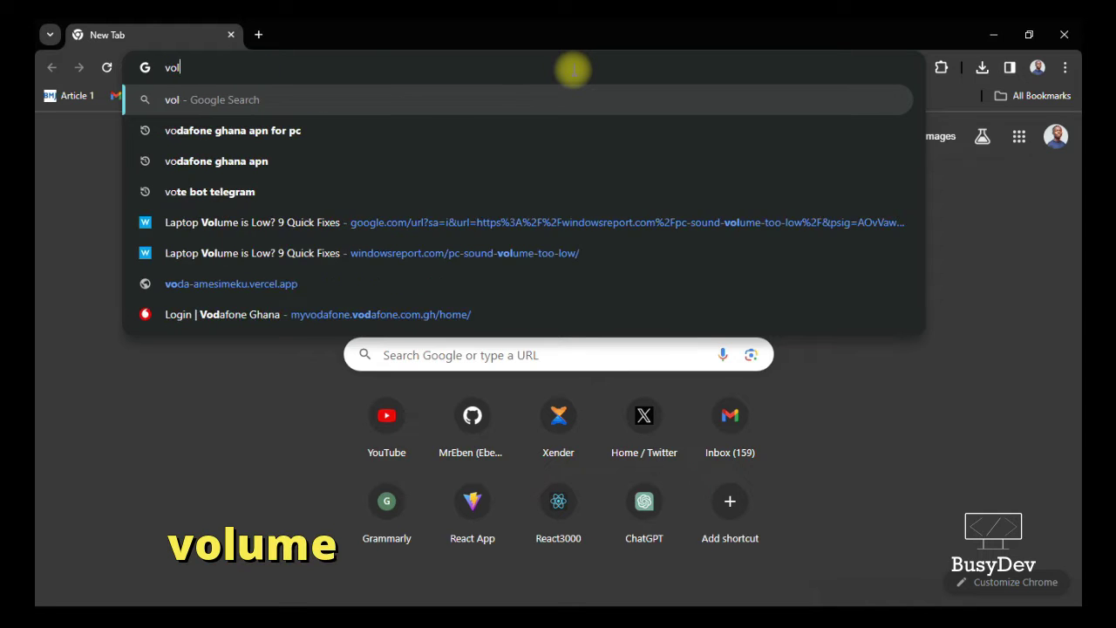
pyautogui.write('ume bo')
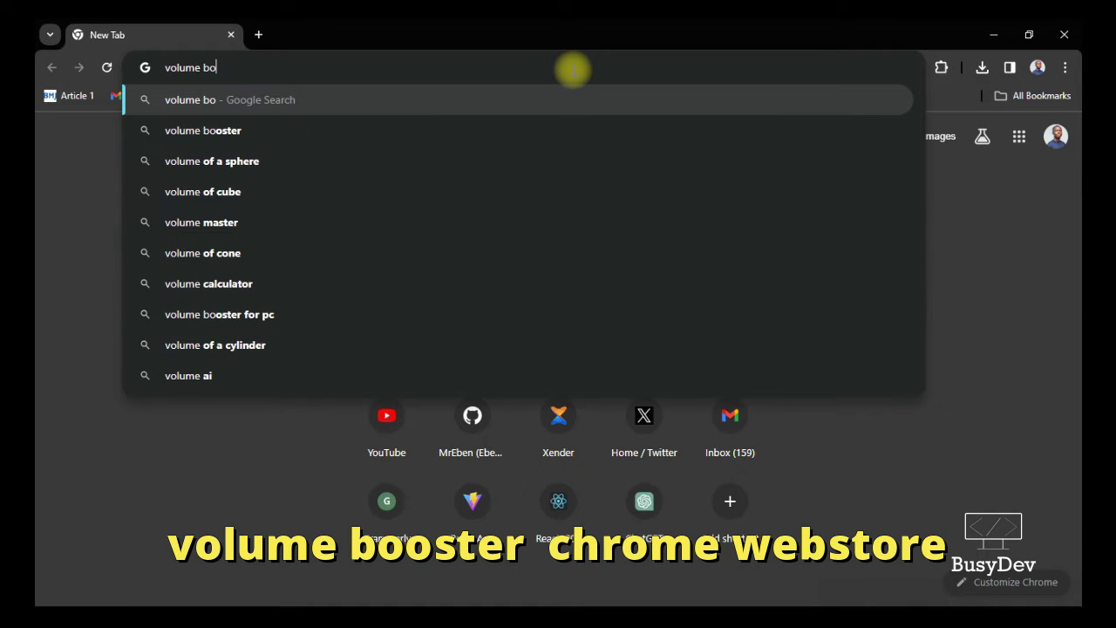
pyautogui.write('oster ')
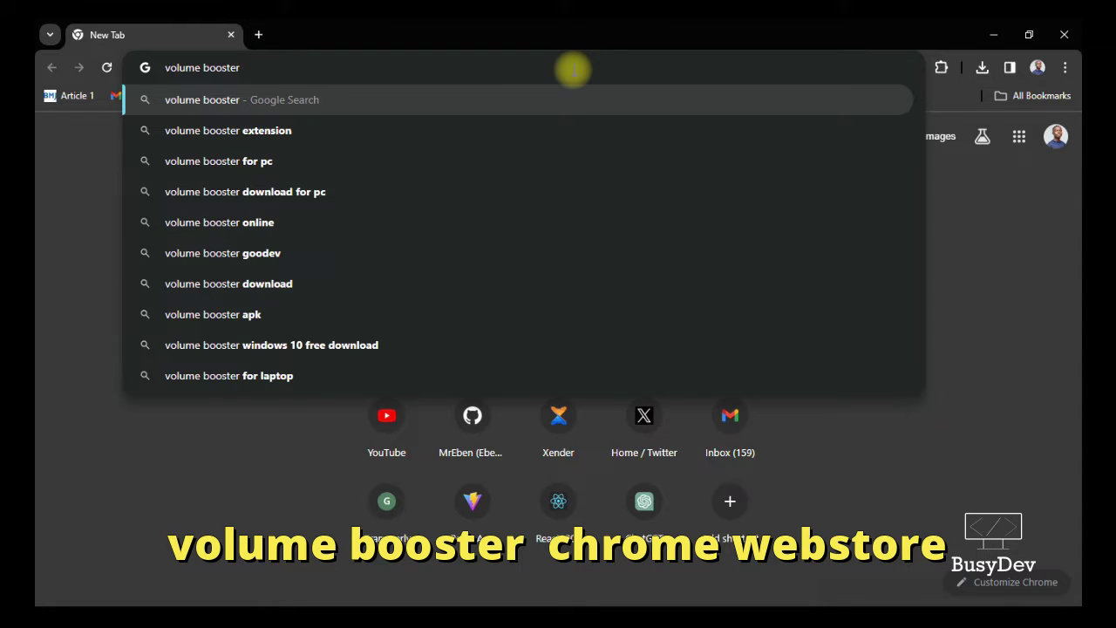
pyautogui.write('chrome webs')
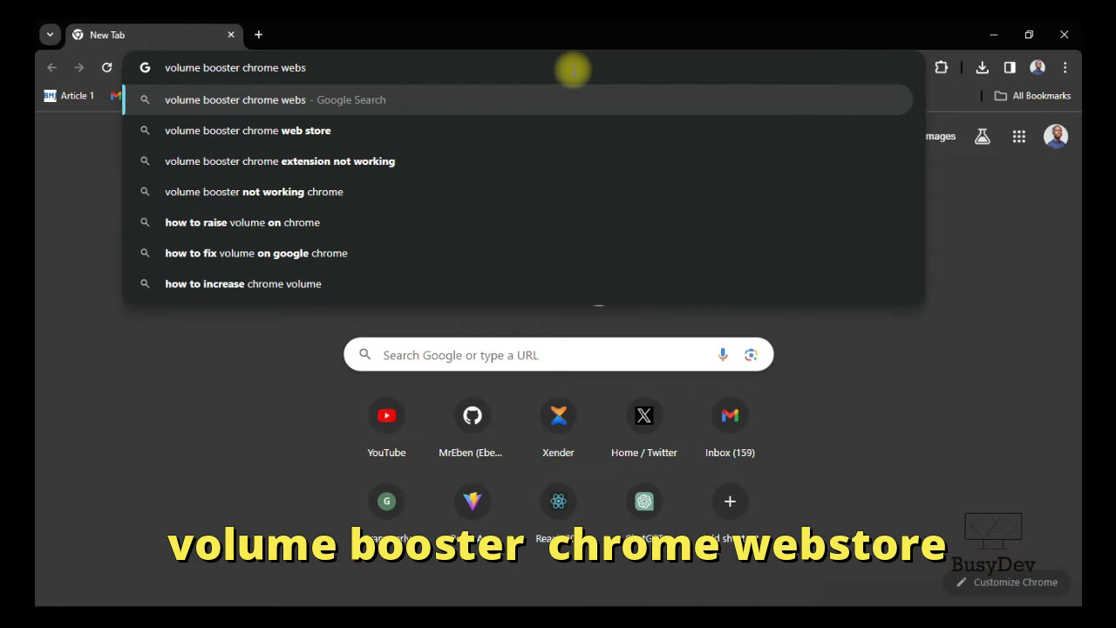
pyautogui.press('Down')
pyautogui.press('Return')
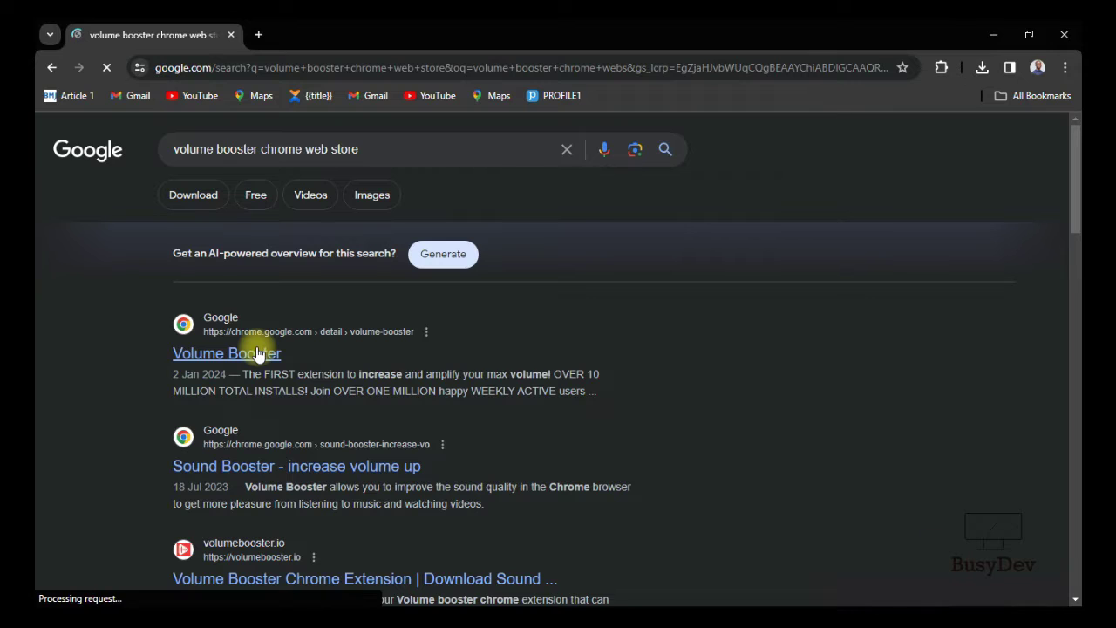
# Open the Volume Booster store listing and scroll through its overview and reviews.
pyautogui.click(259, 353)
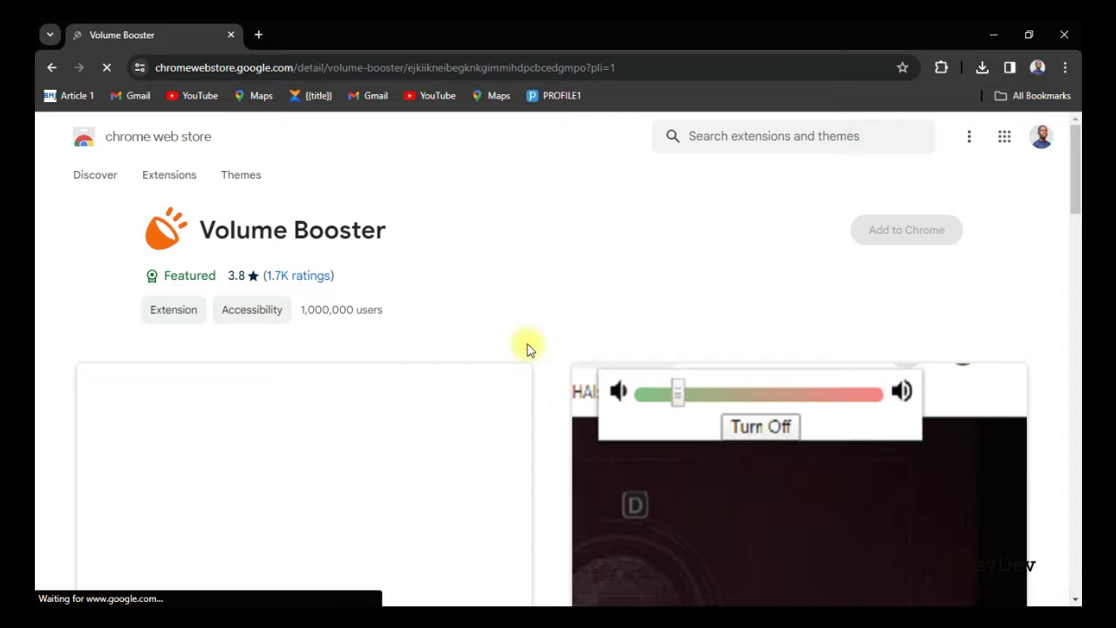
pyautogui.scroll(-4, 800, 386)
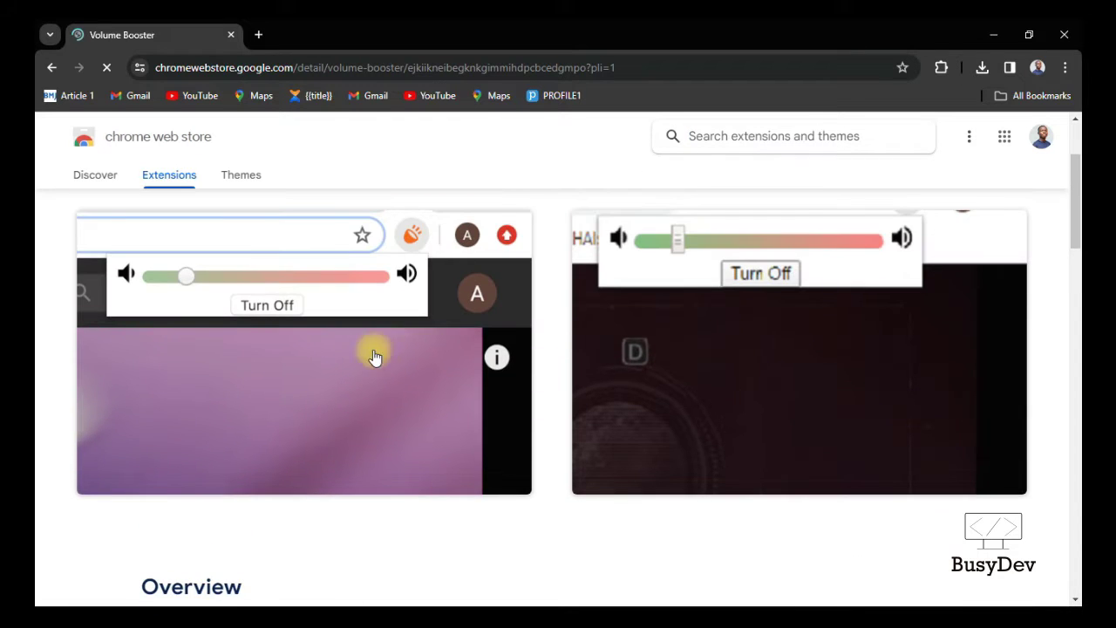
pyautogui.scroll(3, 316, 307)
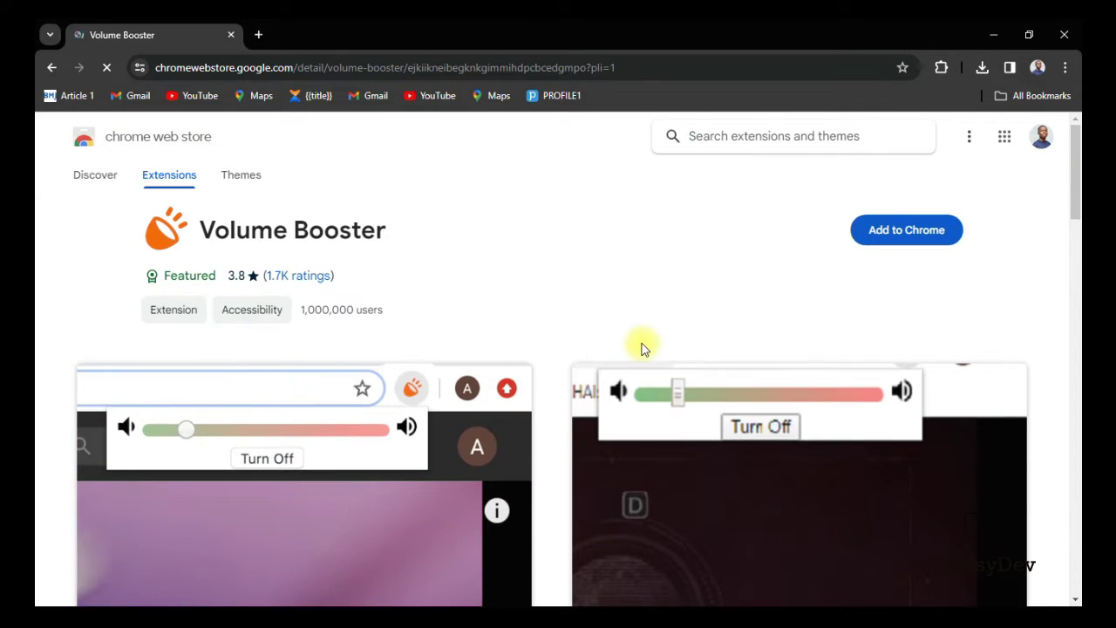
pyautogui.scroll(-10, 641, 348)
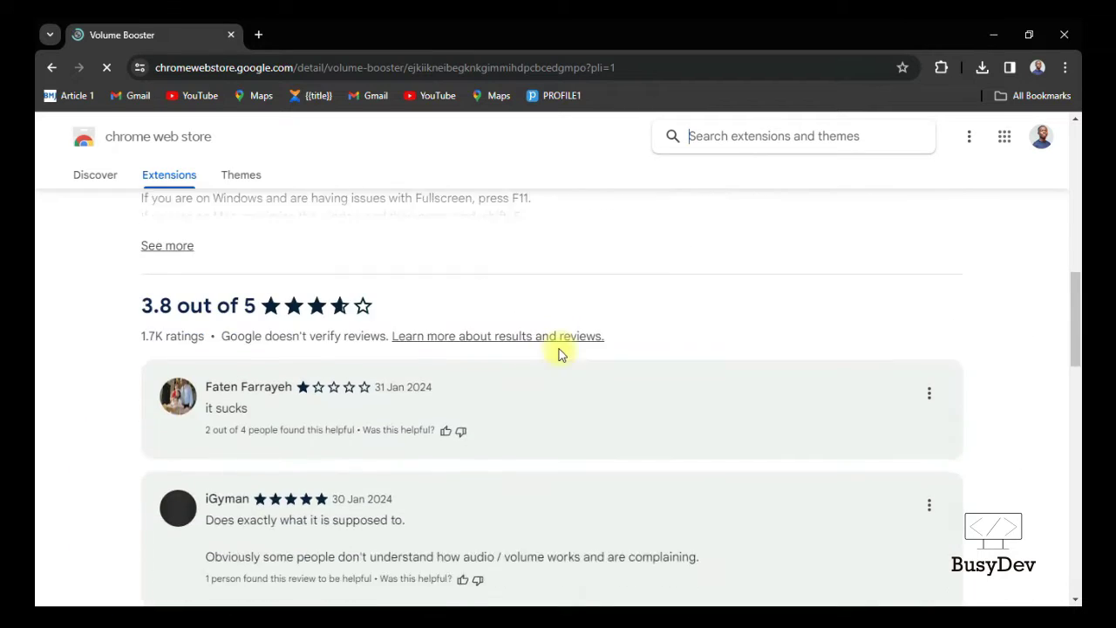
pyautogui.scroll(-2, 559, 354)
pyautogui.scroll(5, 559, 353)
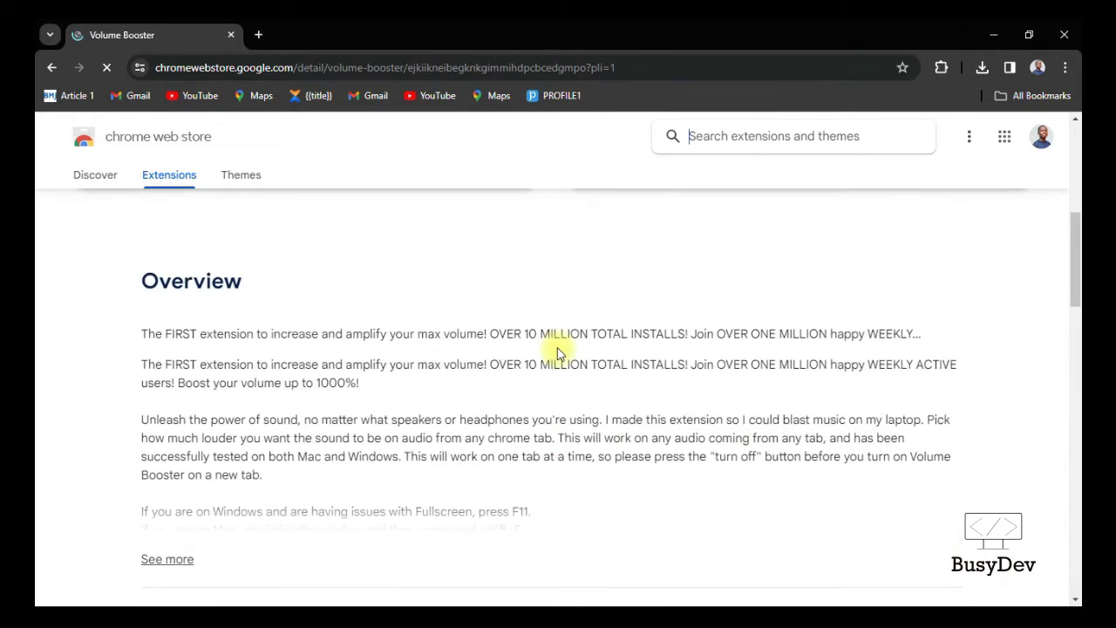
pyautogui.scroll(3, 559, 354)
pyautogui.scroll(1, 584, 325)
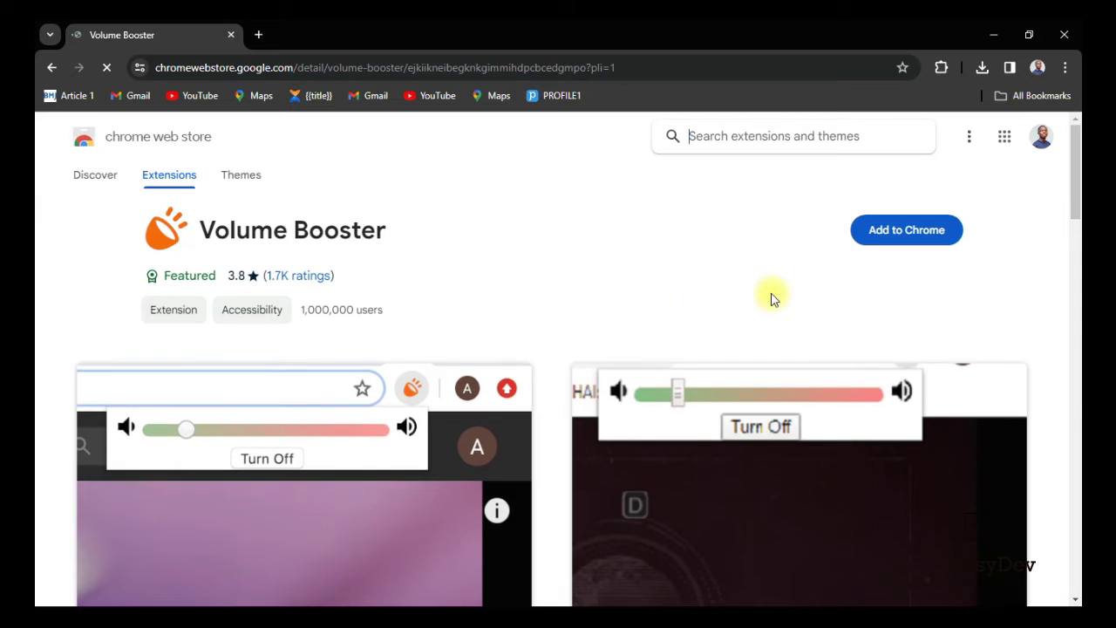
# Add Volume Booster to Chrome and confirm Add extension, then check downloads and open a new tab.
pyautogui.click(937, 232)
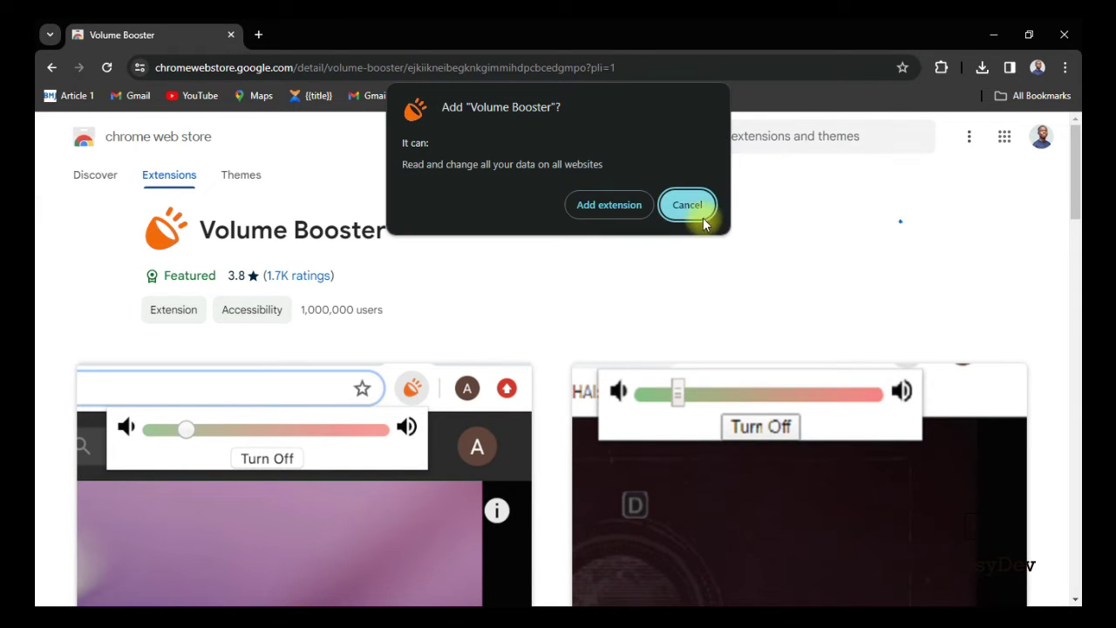
pyautogui.click(630, 212)
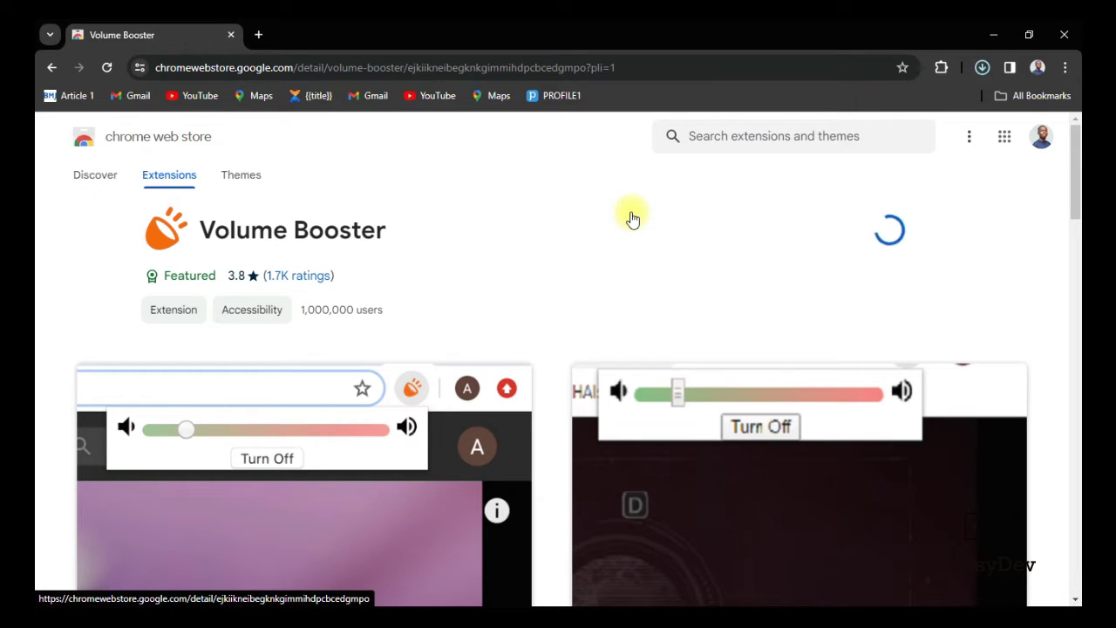
pyautogui.click(982, 68)
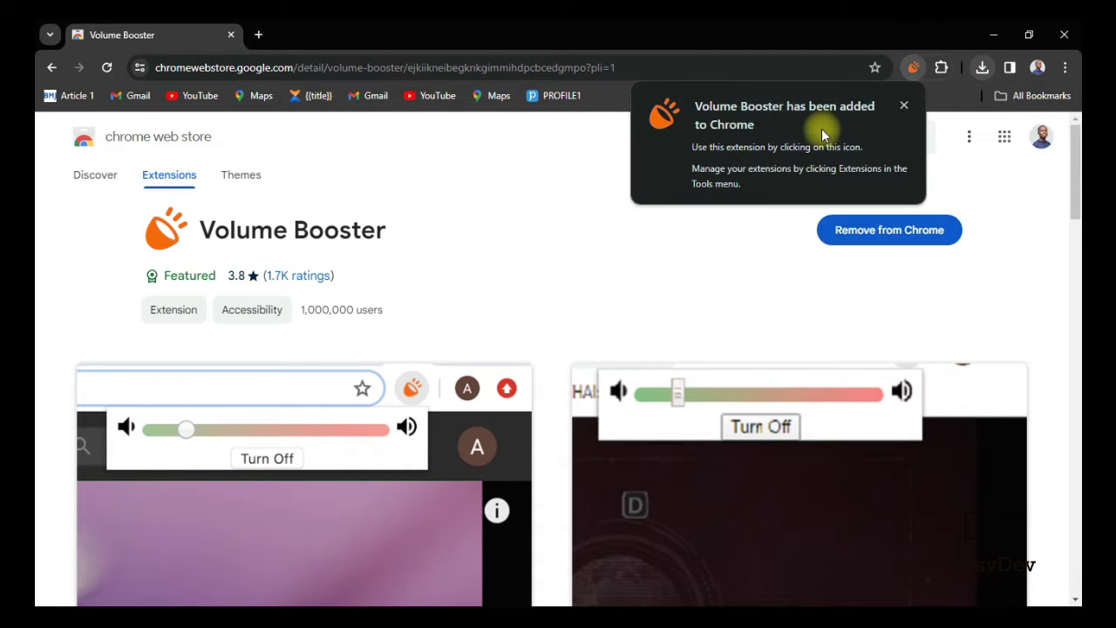
pyautogui.click(269, 34)
# Go to YouTube, open your channel page, and browse its For you and Shorts rows.
pyautogui.click(434, 99)
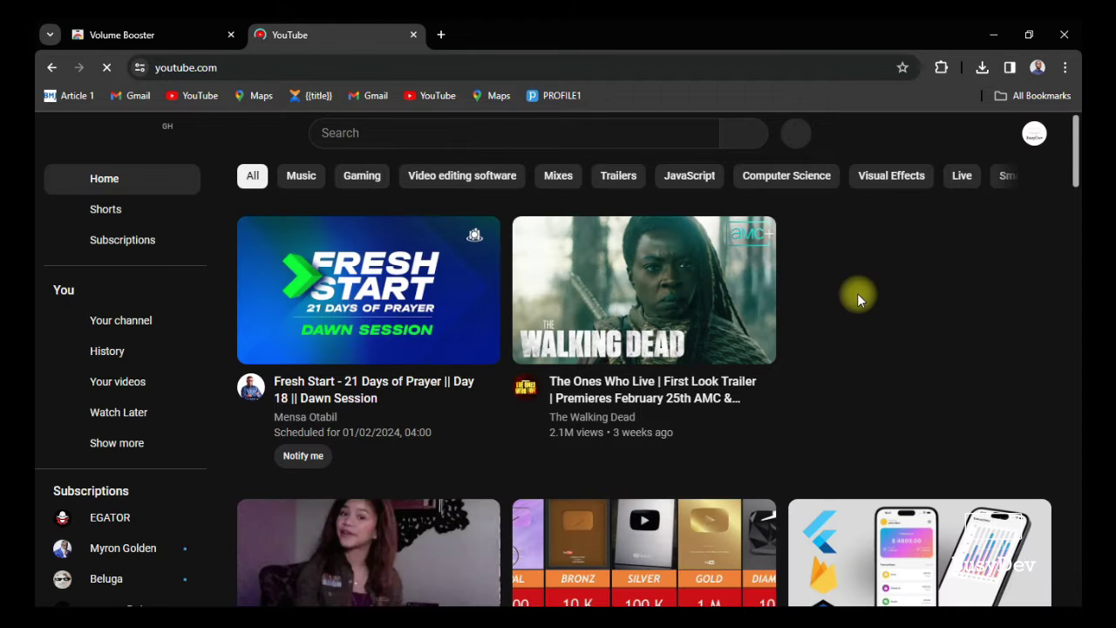
pyautogui.click(174, 310)
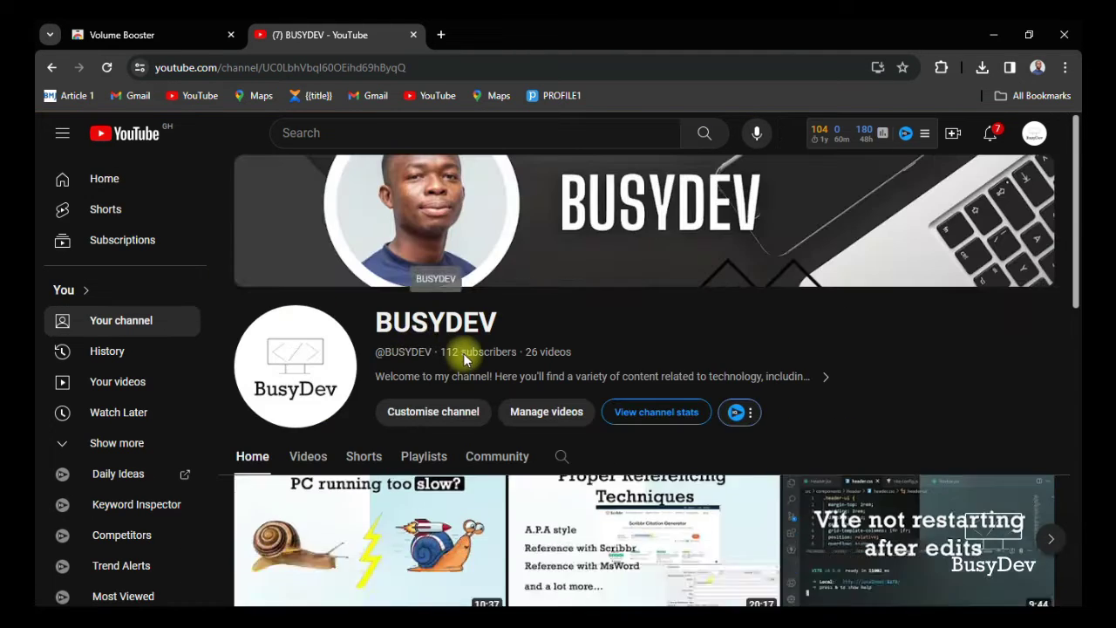
pyautogui.scroll(-4, 488, 349)
pyautogui.scroll(3, 574, 310)
pyautogui.scroll(-5, 574, 309)
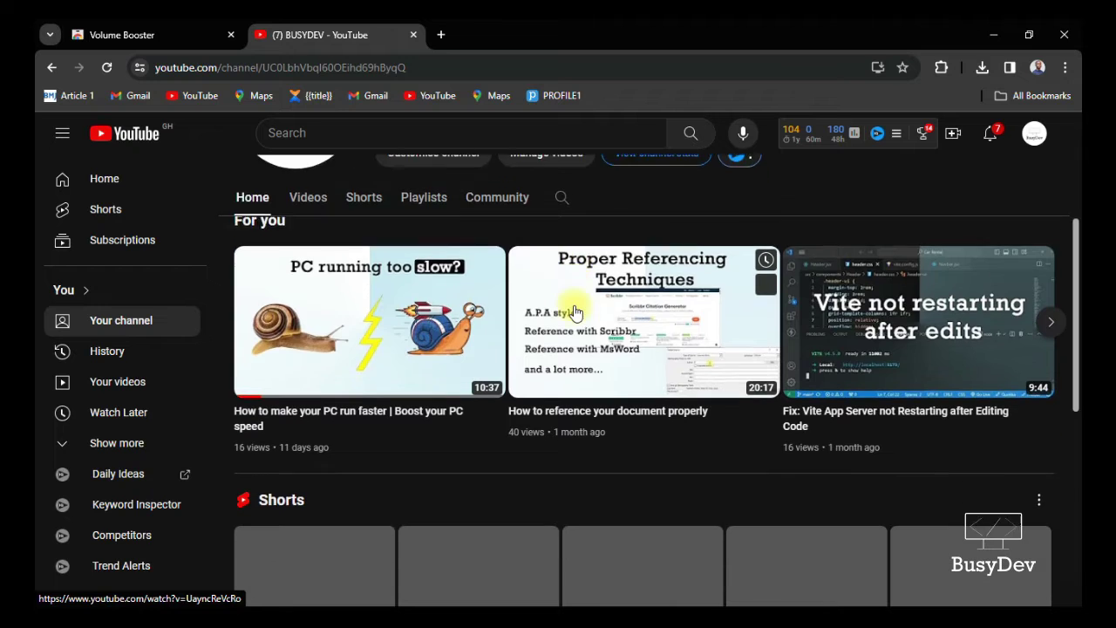
pyautogui.scroll(2, 590, 340)
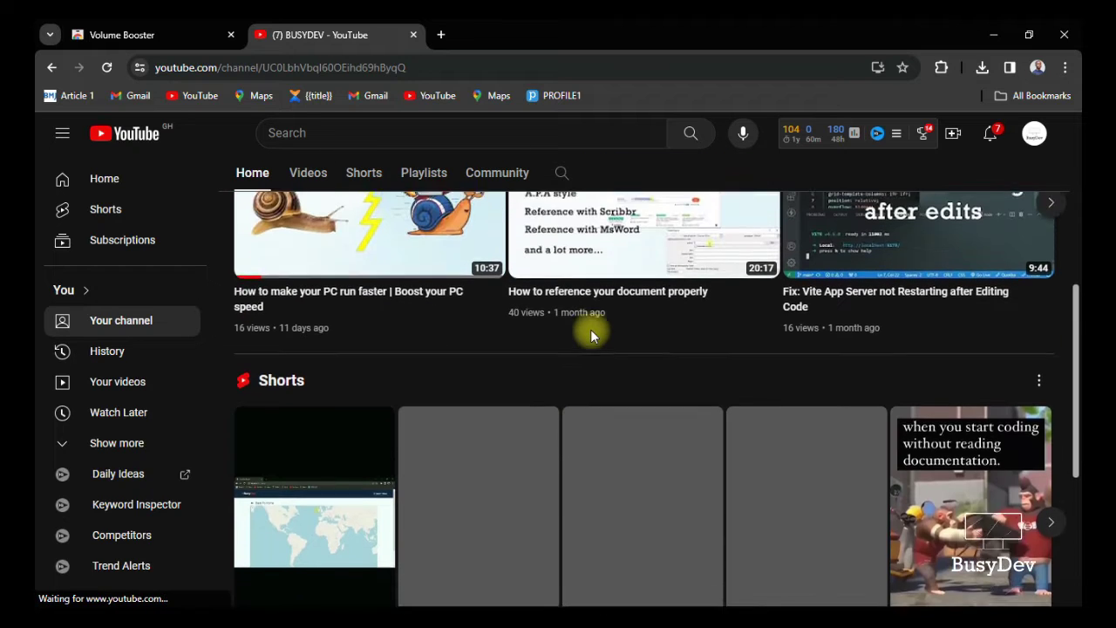
pyautogui.scroll(-4, 595, 350)
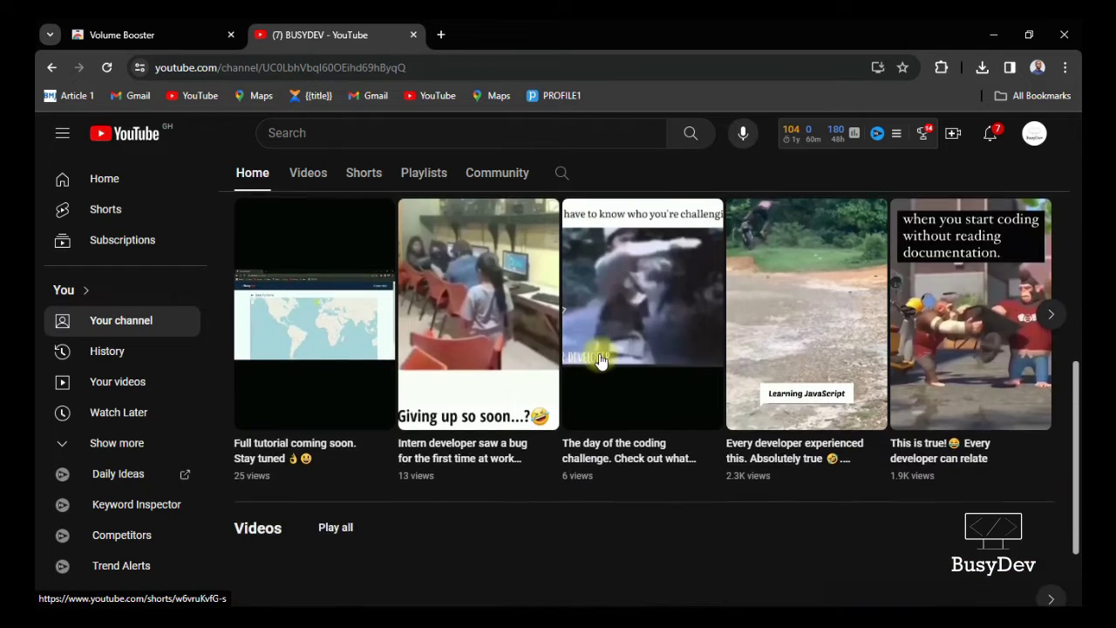
pyautogui.scroll(5, 599, 352)
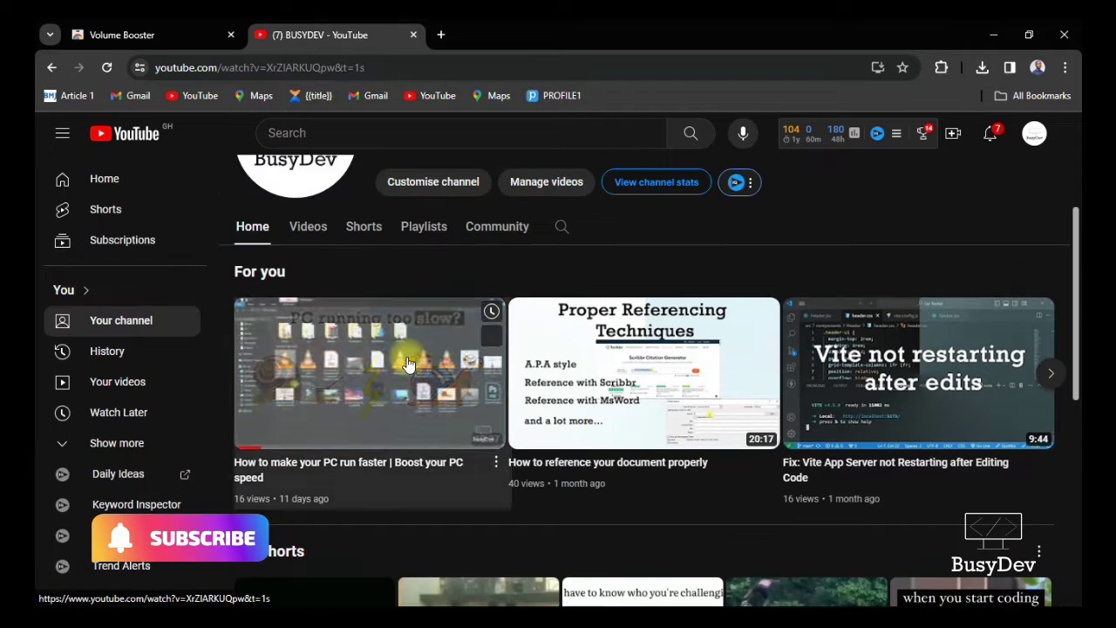
# Play 'How to make your PC run faster | Boost your PC speed' and glance at its description.
pyautogui.click(482, 336)
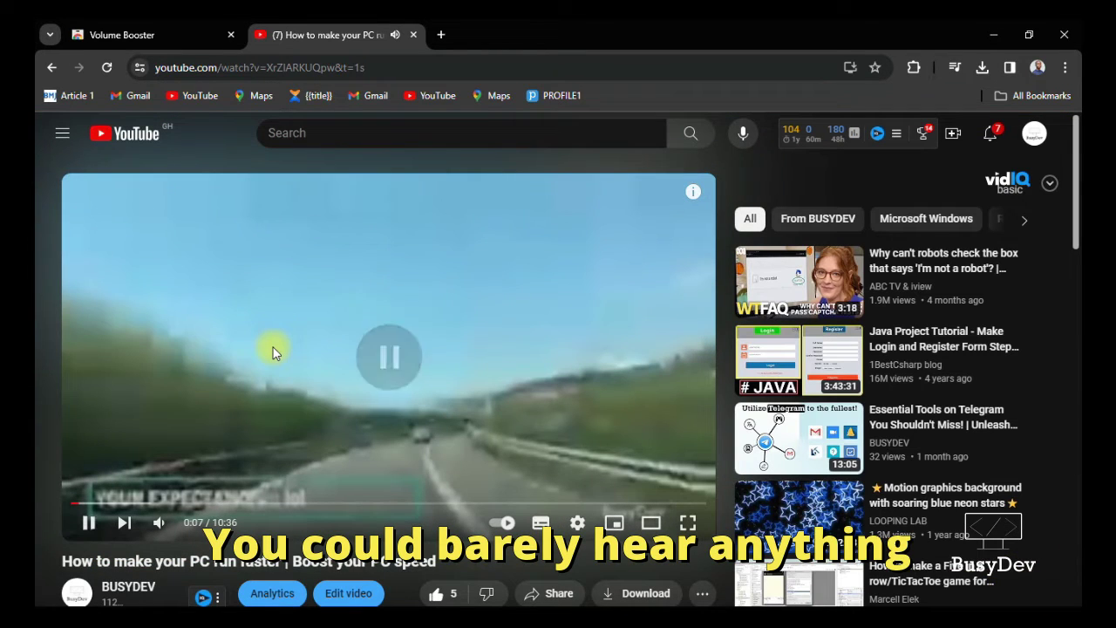
pyautogui.click(273, 347)
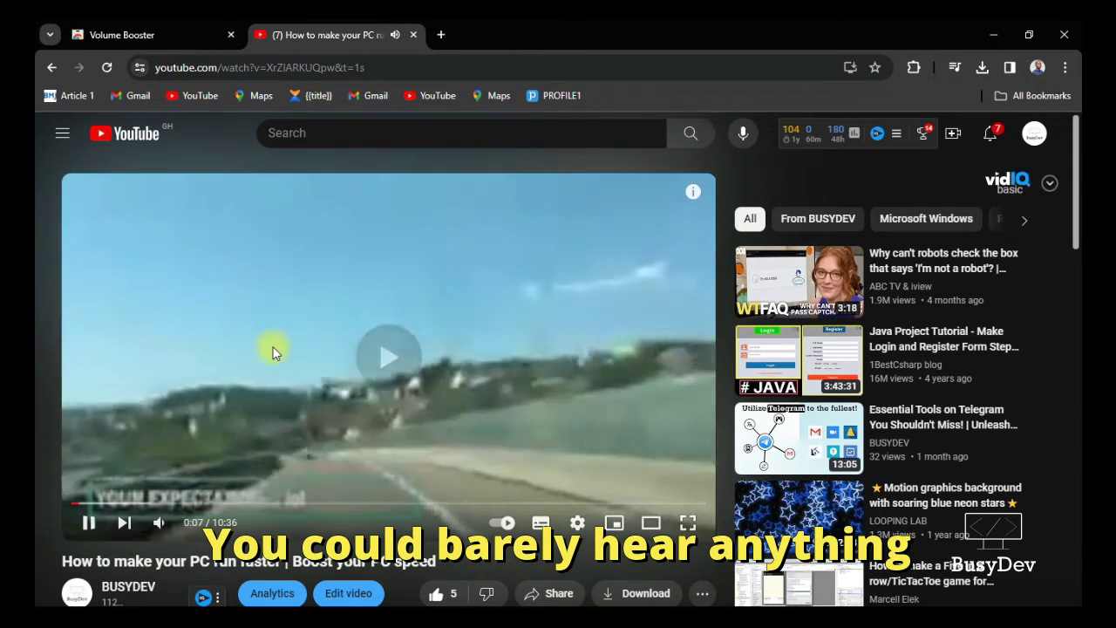
pyautogui.scroll(-4, 293, 349)
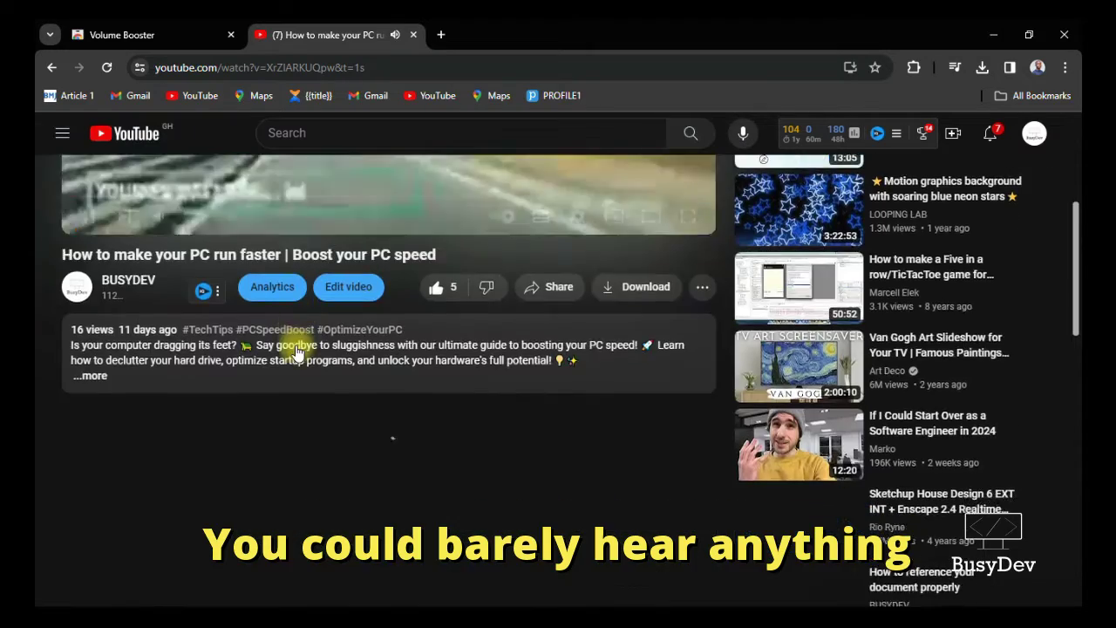
pyautogui.scroll(4, 373, 416)
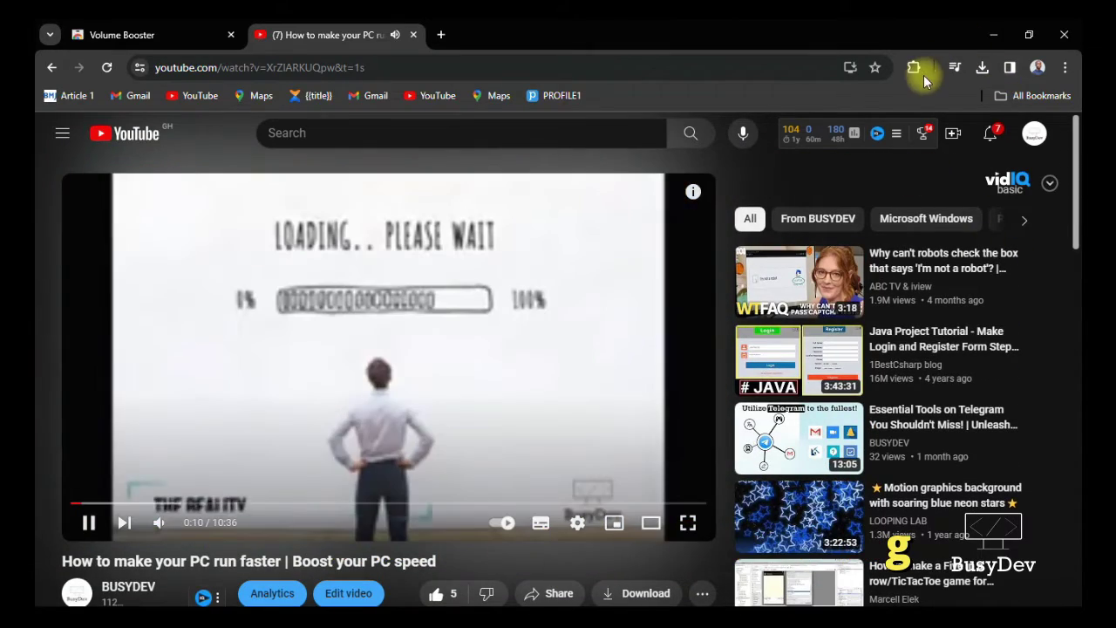
# Enable Volume Booster on the YouTube tab, raise its boost slider, then pause the video.
pyautogui.click(911, 72)
pyautogui.scroll(-3, 775, 262)
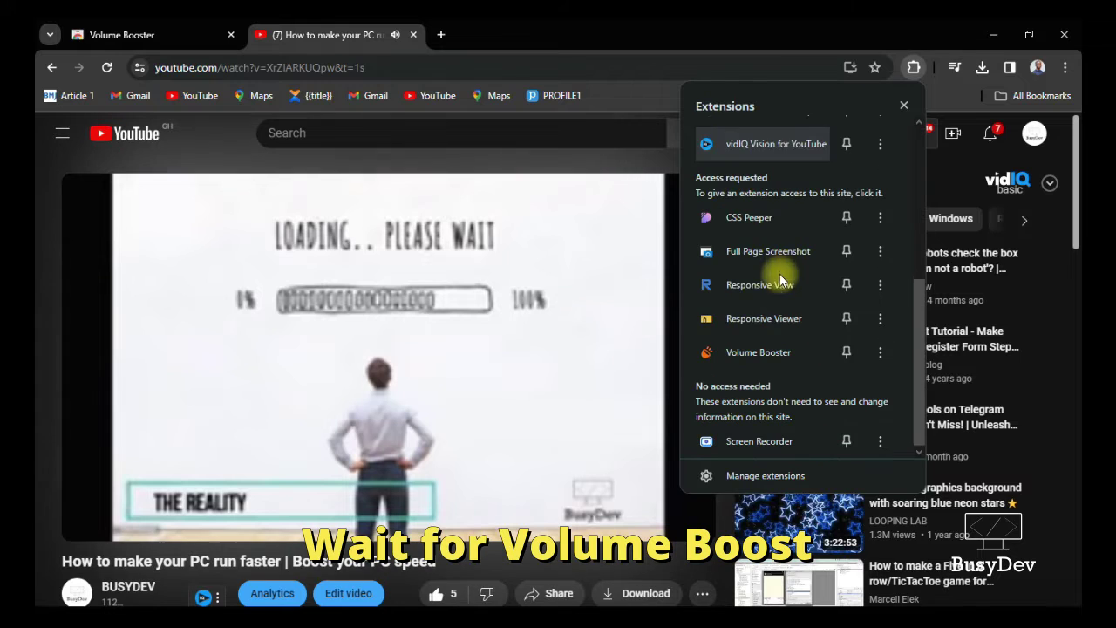
pyautogui.click(755, 354)
pyautogui.click(886, 67)
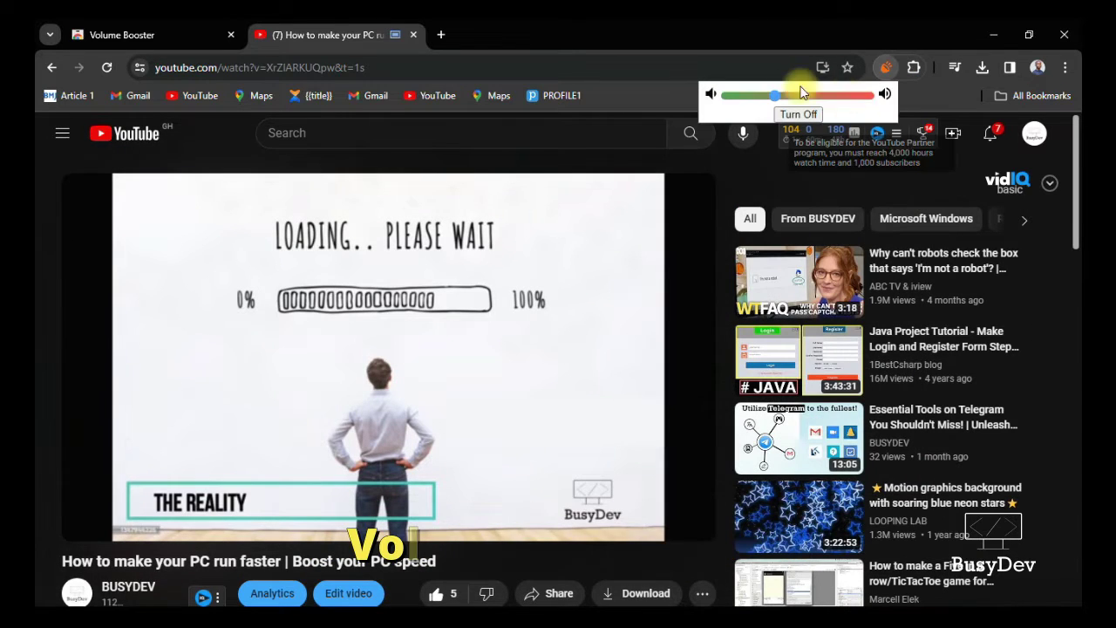
pyautogui.moveTo(785, 98)
pyautogui.mouseDown()
pyautogui.moveTo(865, 101)
pyautogui.moveTo(779, 96)
pyautogui.moveTo(794, 96)
pyautogui.mouseUp()
pyautogui.click(776, 33)
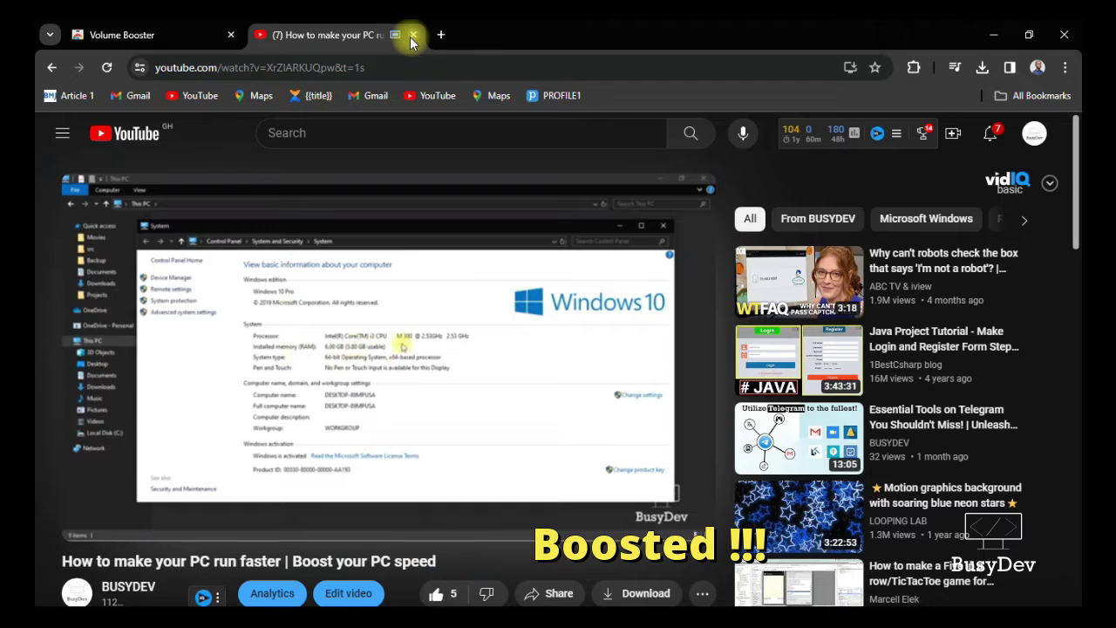
pyautogui.click(373, 306)
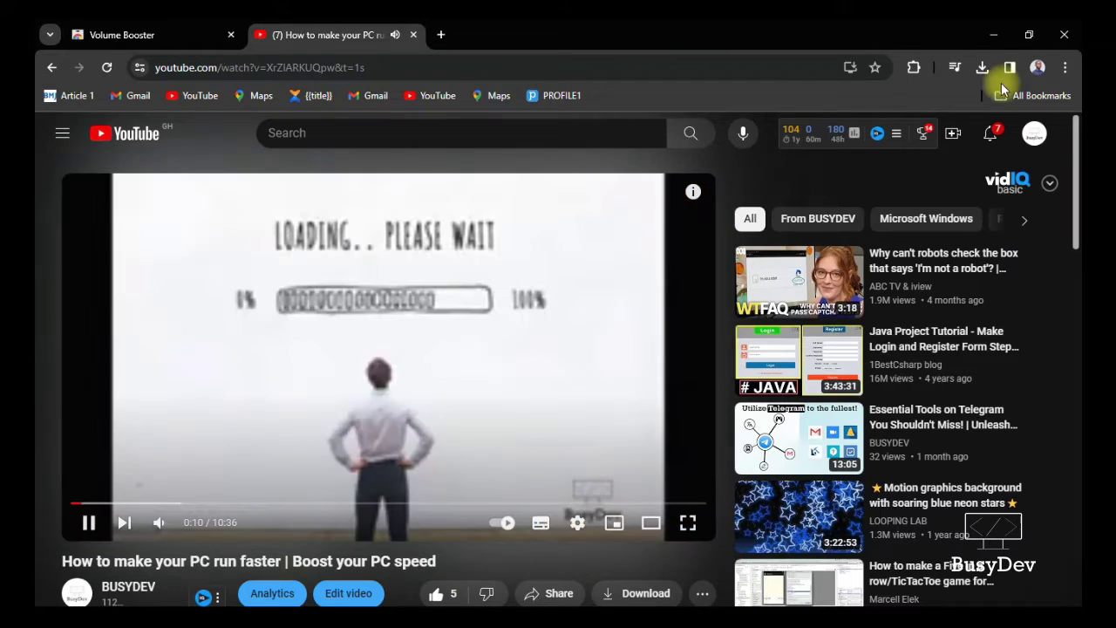
# Push Volume Booster's boost slider higher, close the popup, and pause the video at 0:31.
pyautogui.click(913, 70)
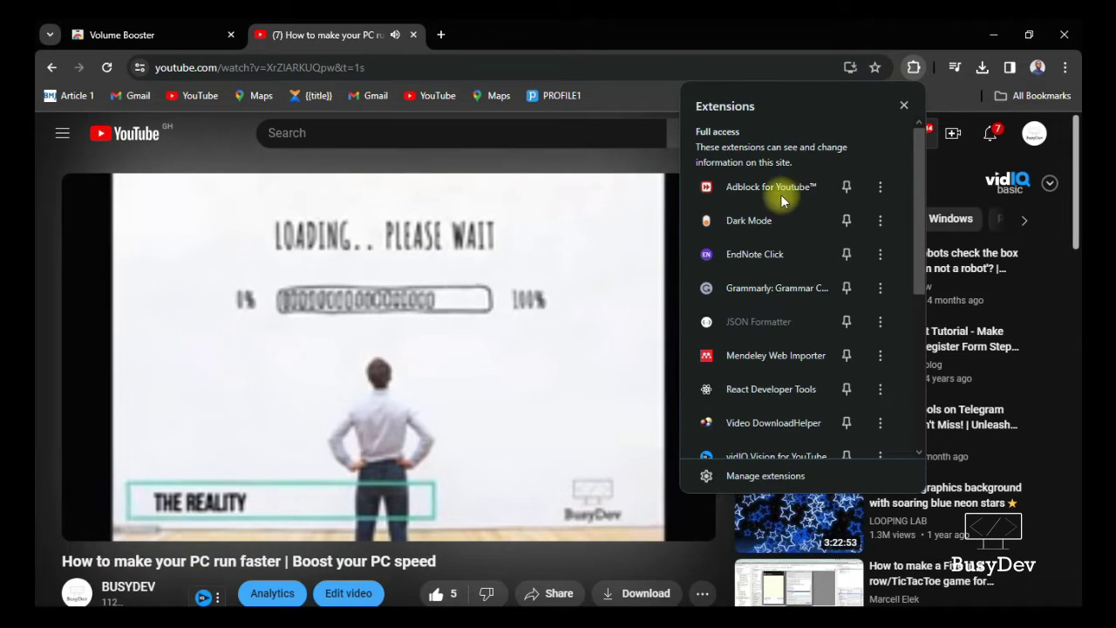
pyautogui.scroll(-2, 781, 262)
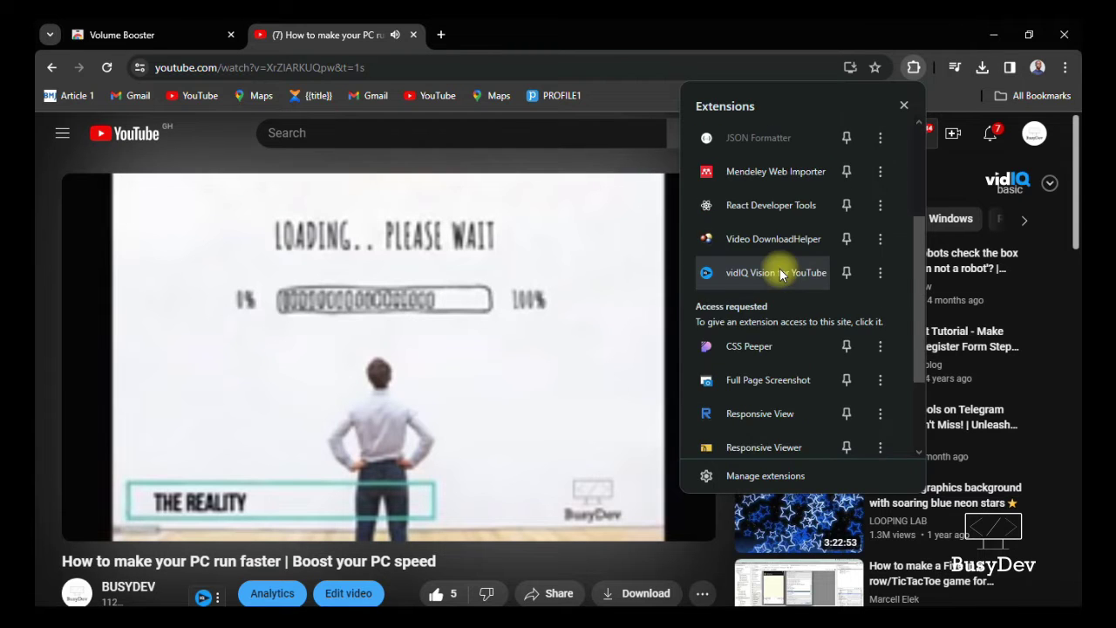
pyautogui.scroll(-2, 781, 274)
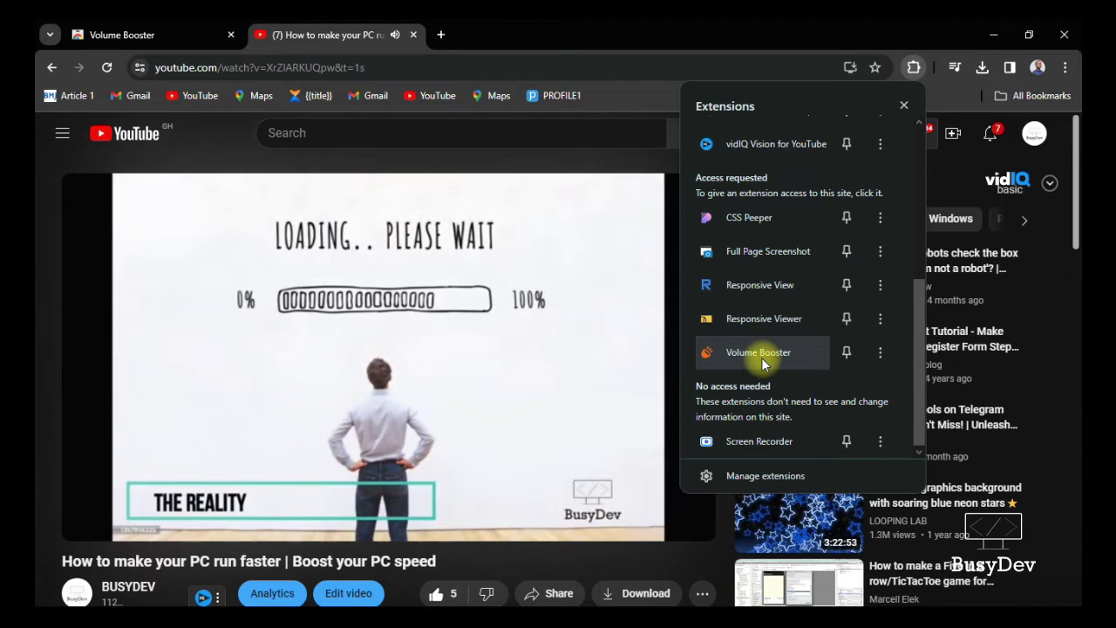
pyautogui.click(762, 358)
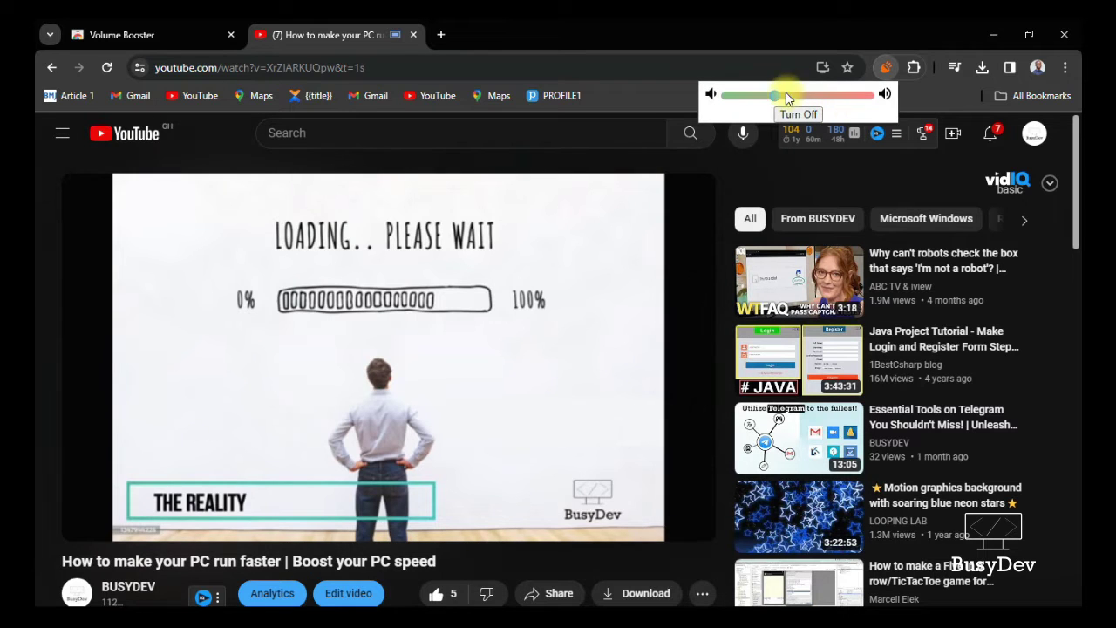
pyautogui.moveTo(772, 98)
pyautogui.mouseDown()
pyautogui.moveTo(858, 100)
pyautogui.moveTo(772, 101)
pyautogui.moveTo(794, 92)
pyautogui.moveTo(785, 99)
pyautogui.mouseUp()
pyautogui.click(853, 34)
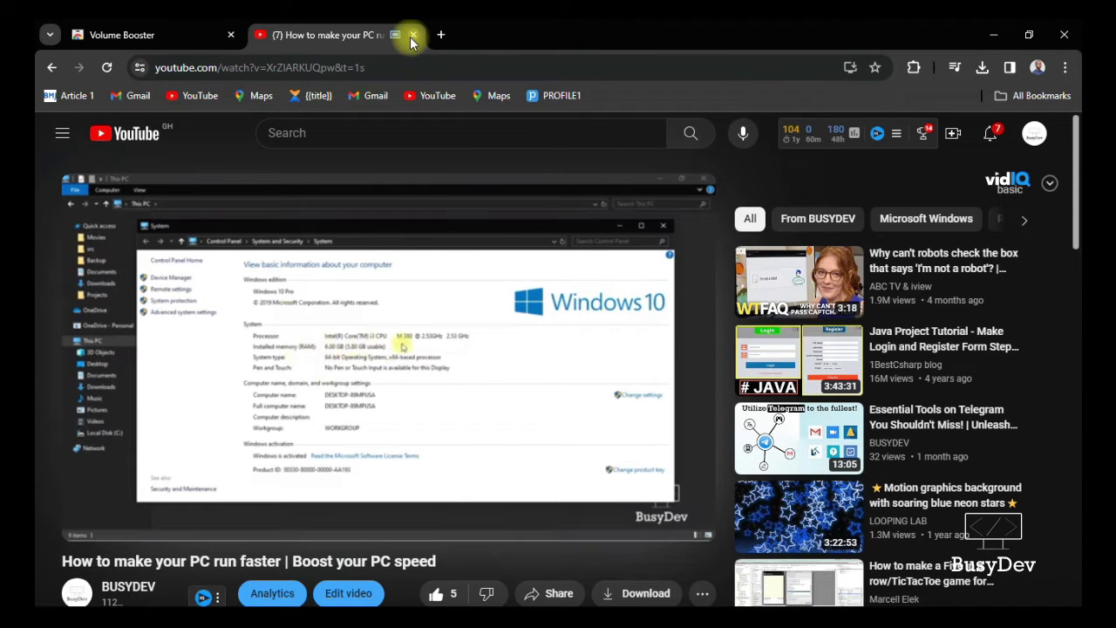
pyautogui.click(378, 305)
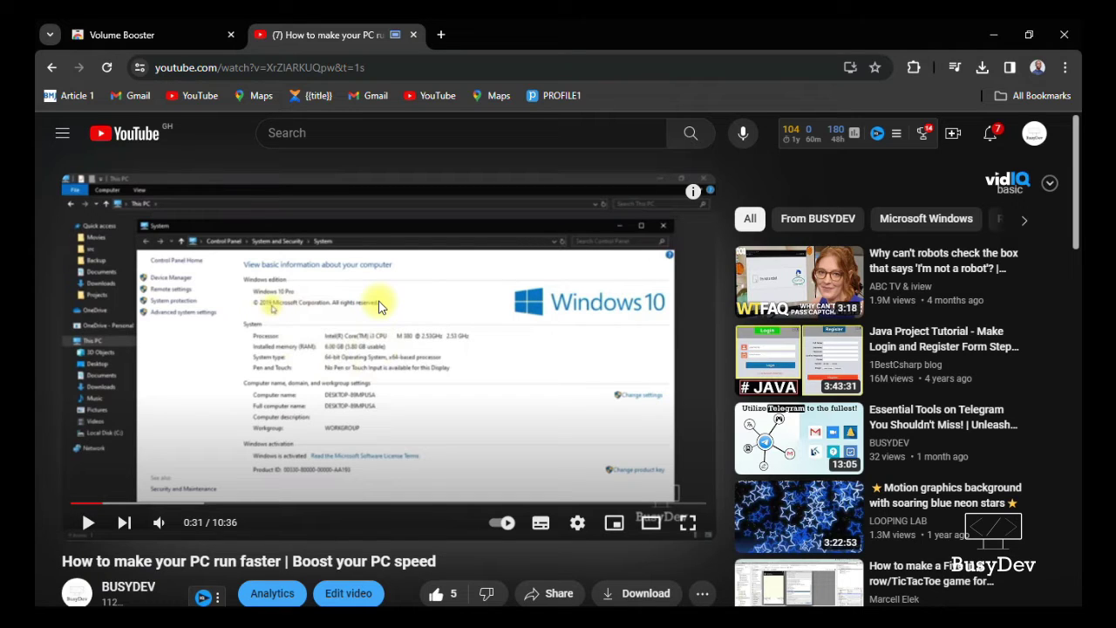
# Close the YouTube tab and scroll through the Volume Booster store page's overview and reviews.
pyautogui.hotkey('ctrl', 'w')
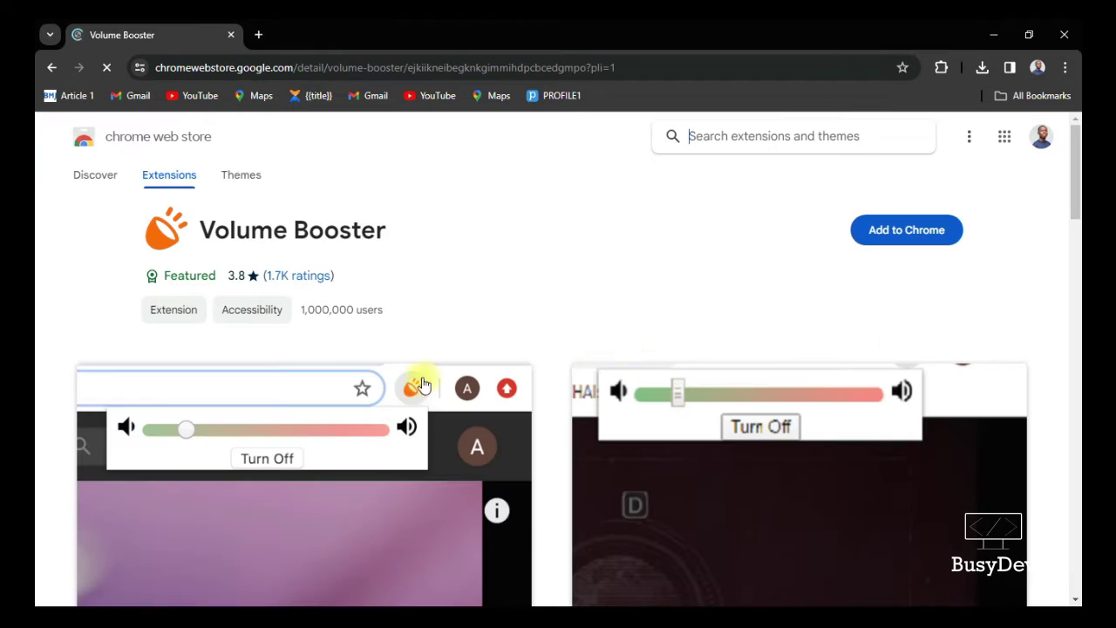
pyautogui.scroll(-5, 641, 347)
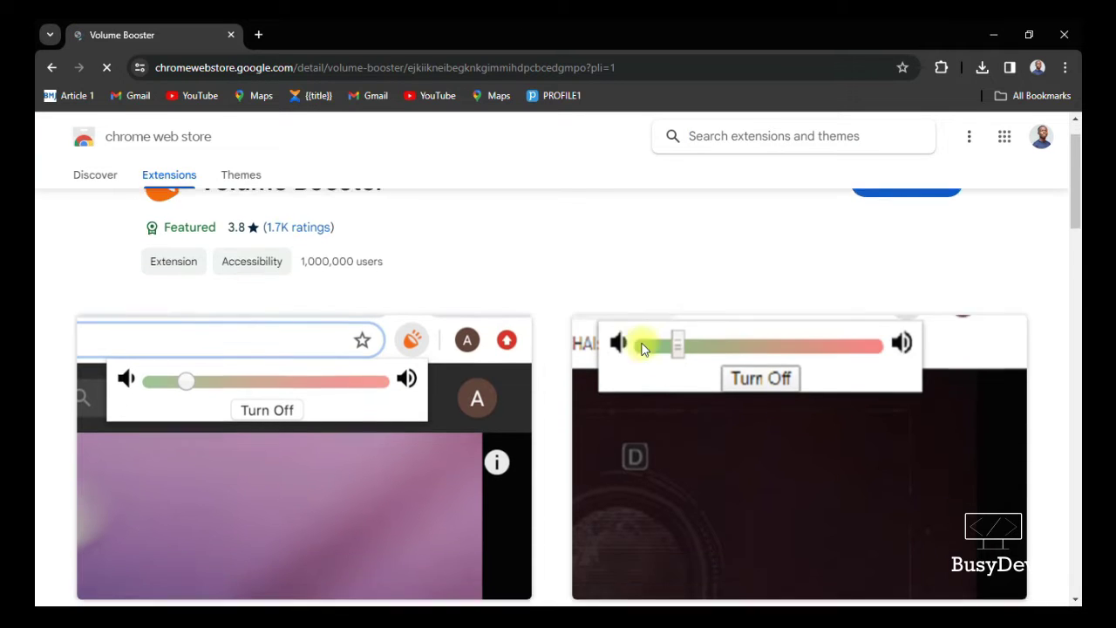
pyautogui.scroll(-4, 575, 351)
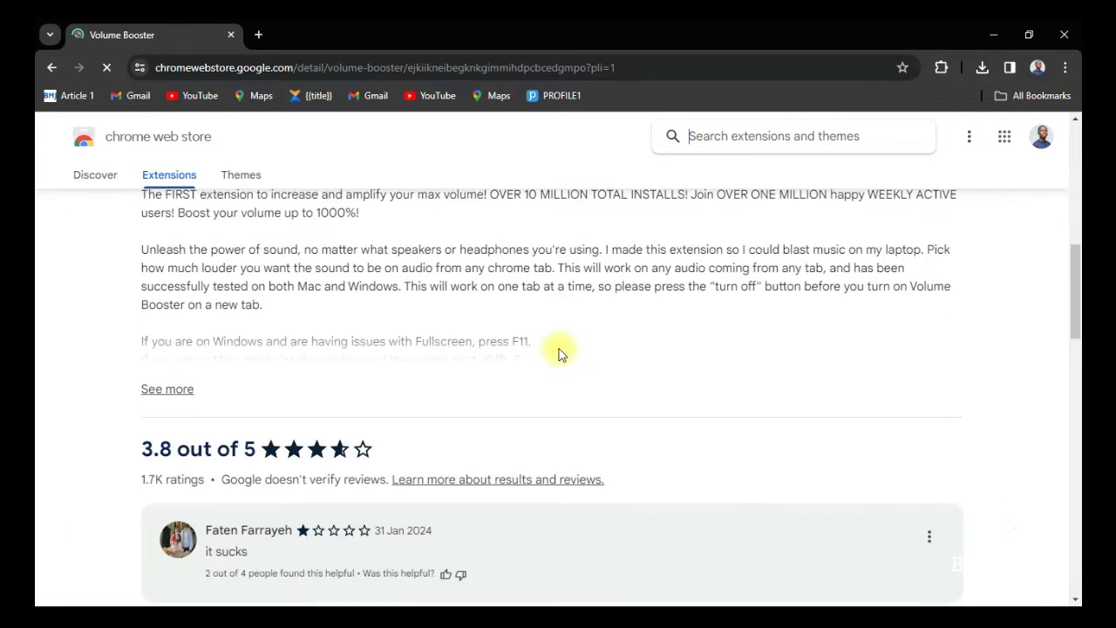
pyautogui.scroll(-2, 559, 353)
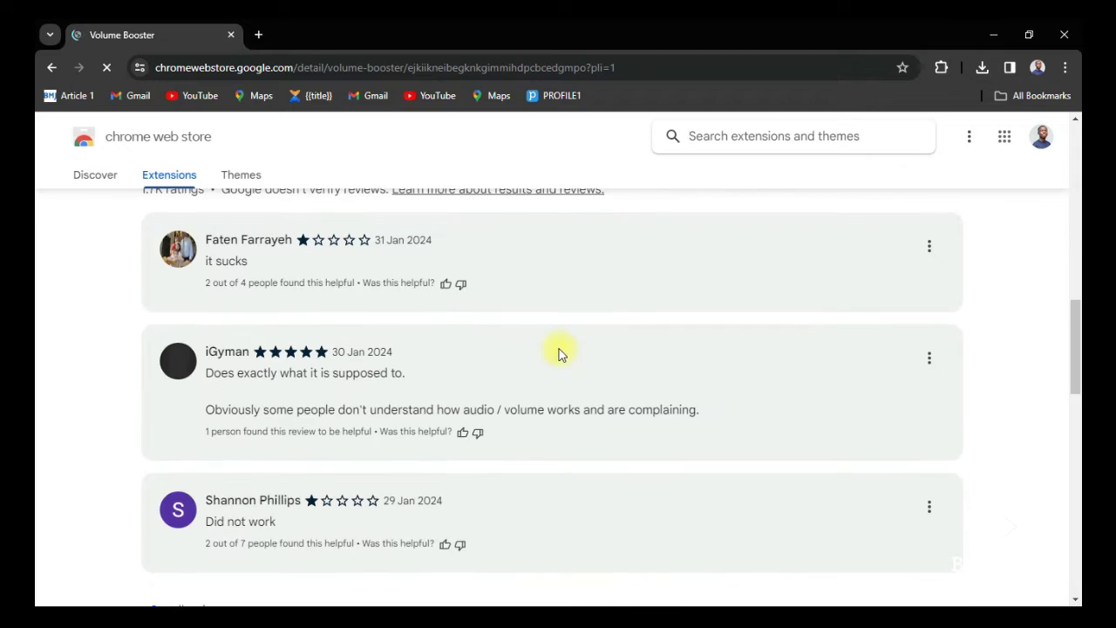
pyautogui.scroll(5, 560, 353)
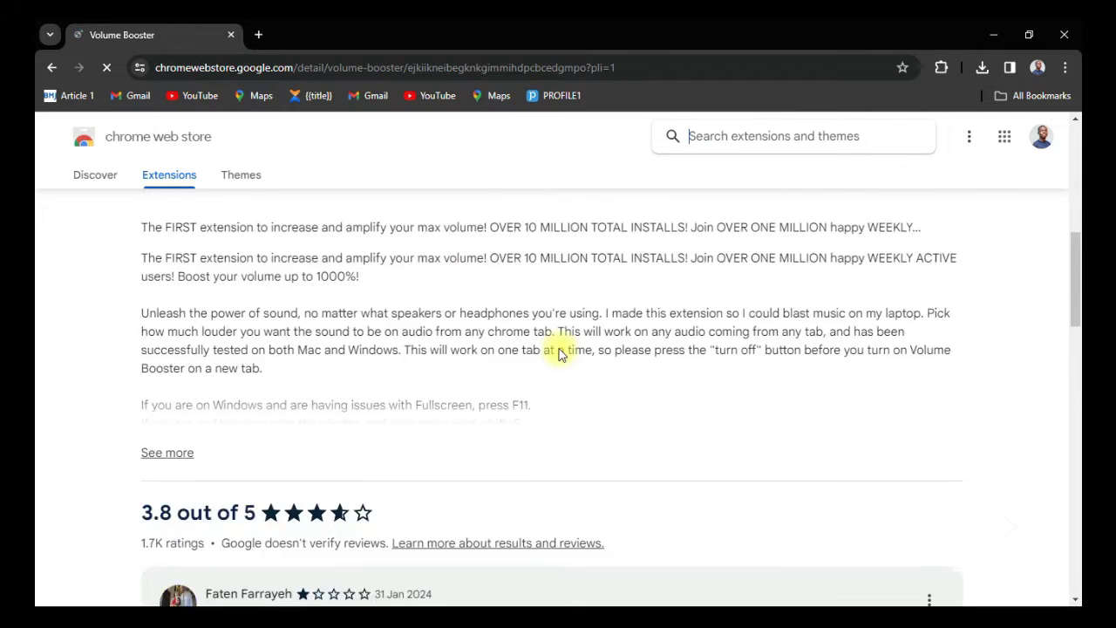
pyautogui.scroll(4, 559, 353)
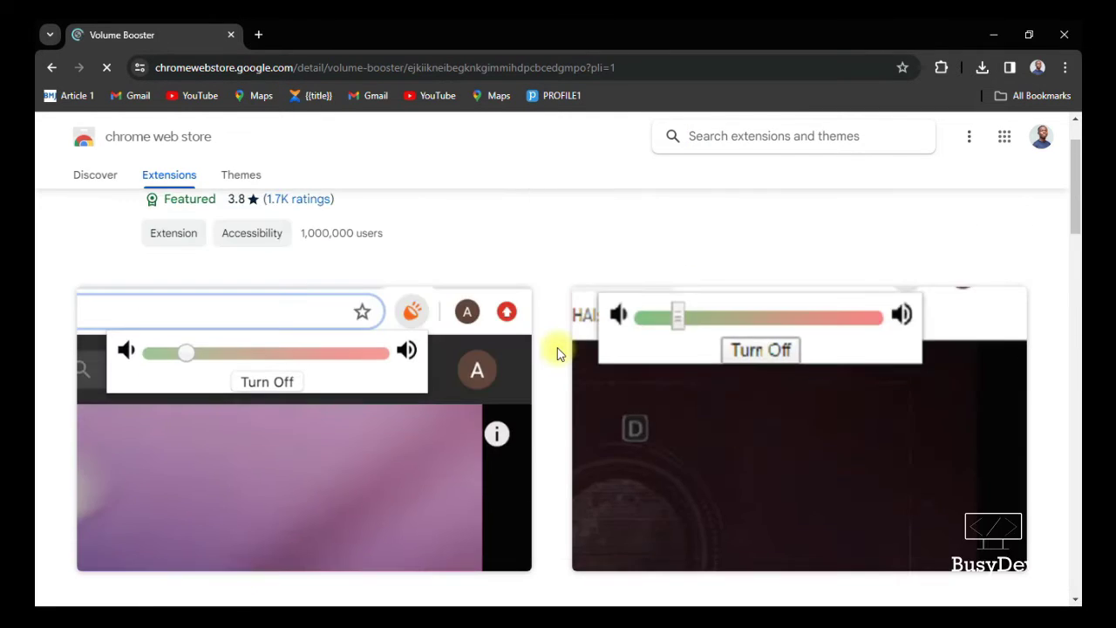
pyautogui.scroll(1, 595, 319)
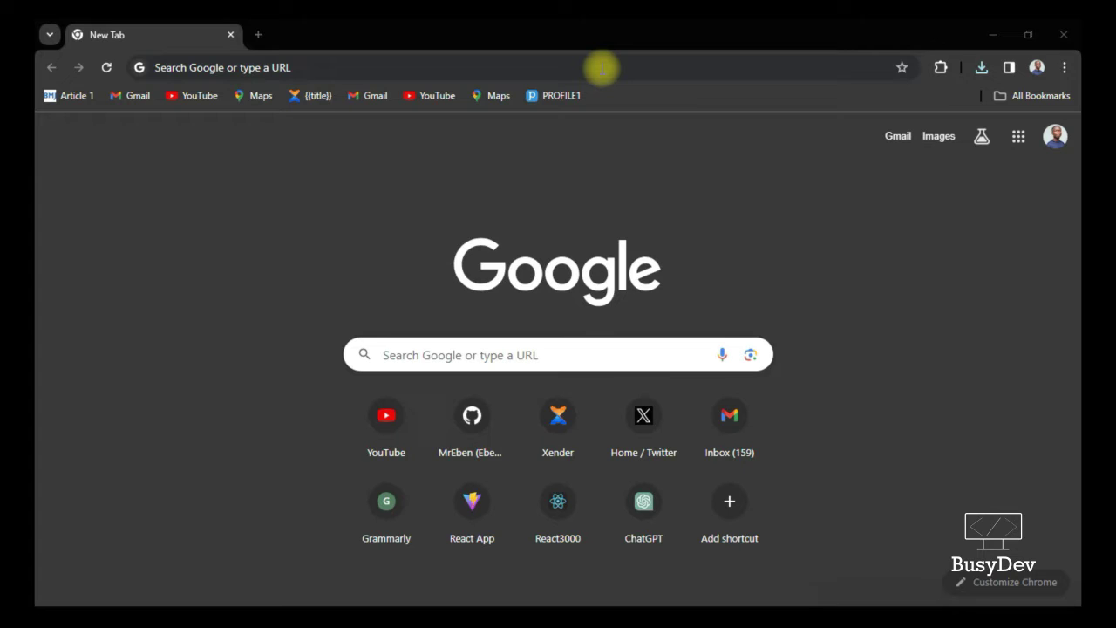
# Type 'fx volume' into the address bar to search for the fx volume booster.
pyautogui.click(602, 68)
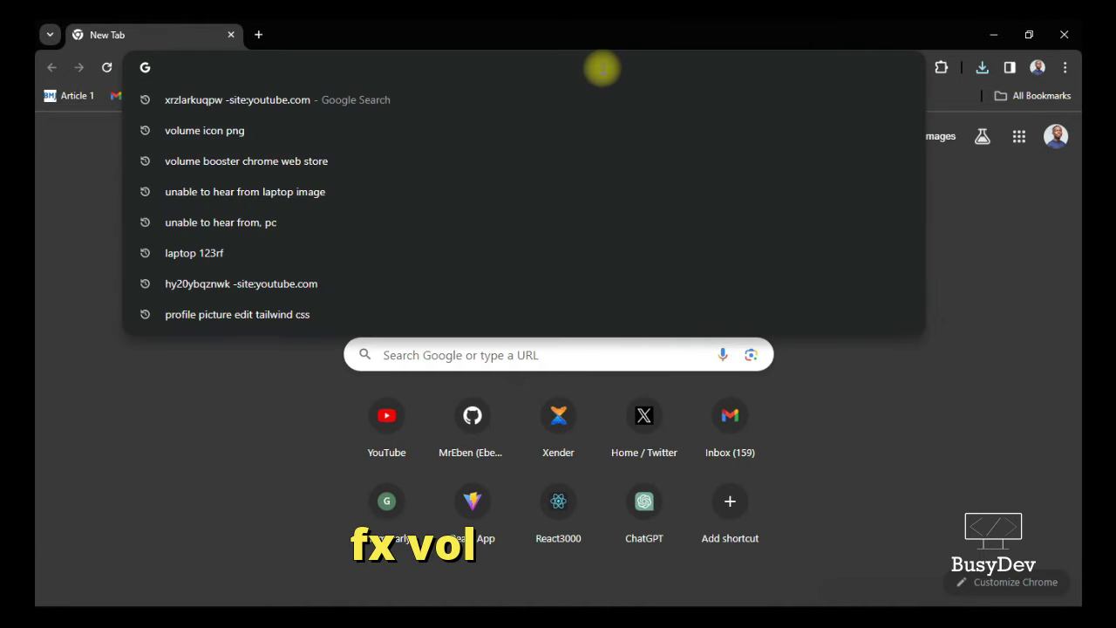
pyautogui.write('fx')
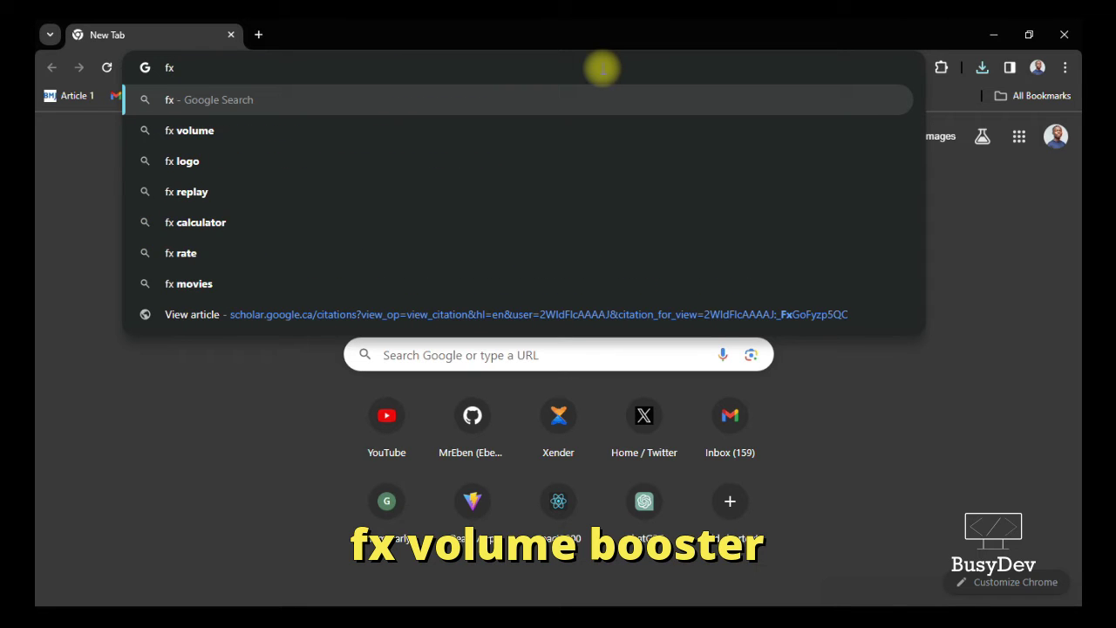
pyautogui.write(' volume')
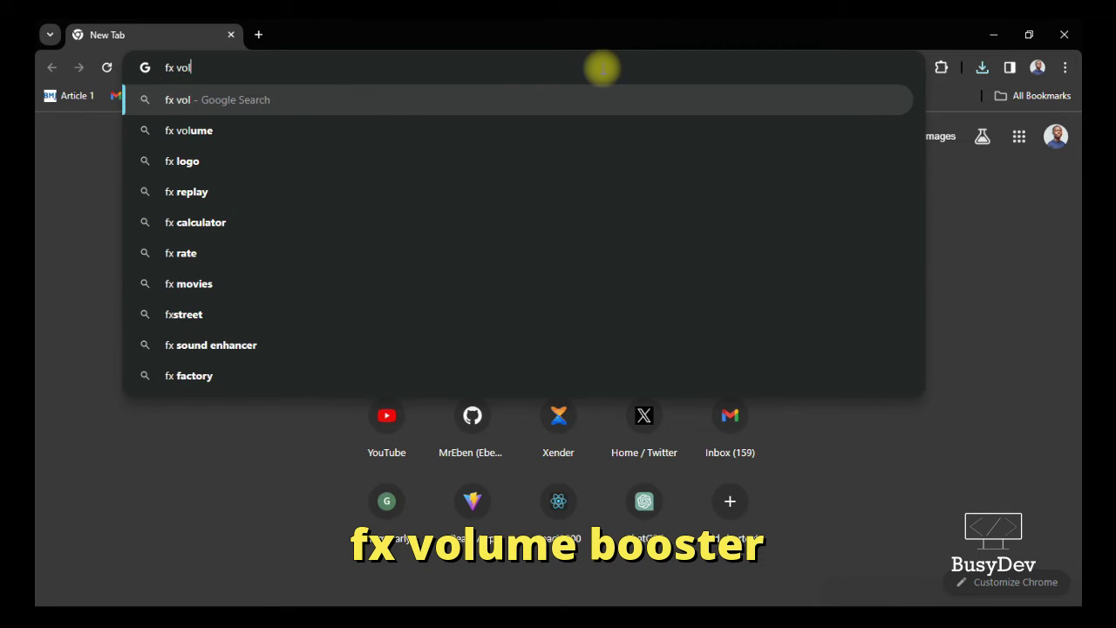